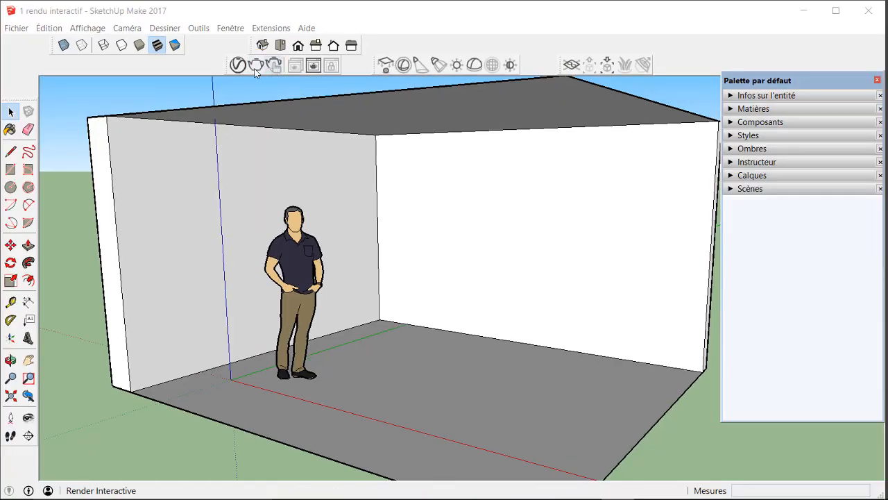
- Locate the Render Interactive command among the V-Ray render options without running it
click(270, 28)
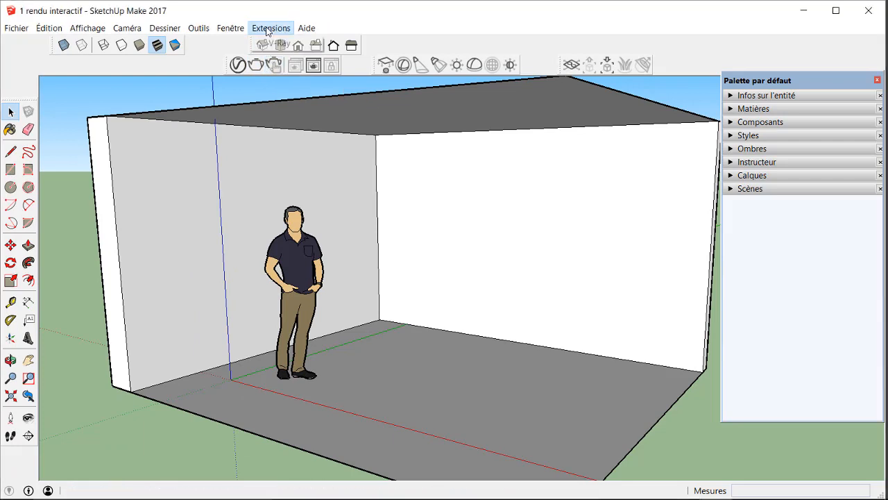
mouse_move(278, 45)
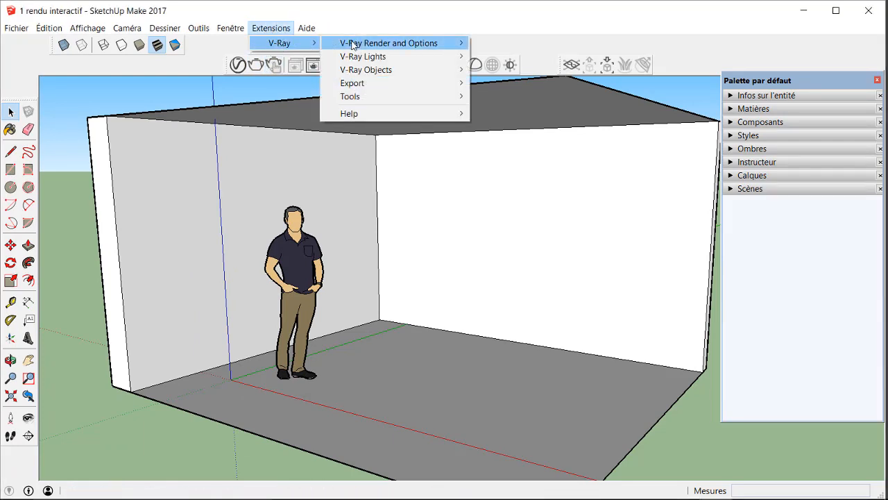
mouse_move(352, 44)
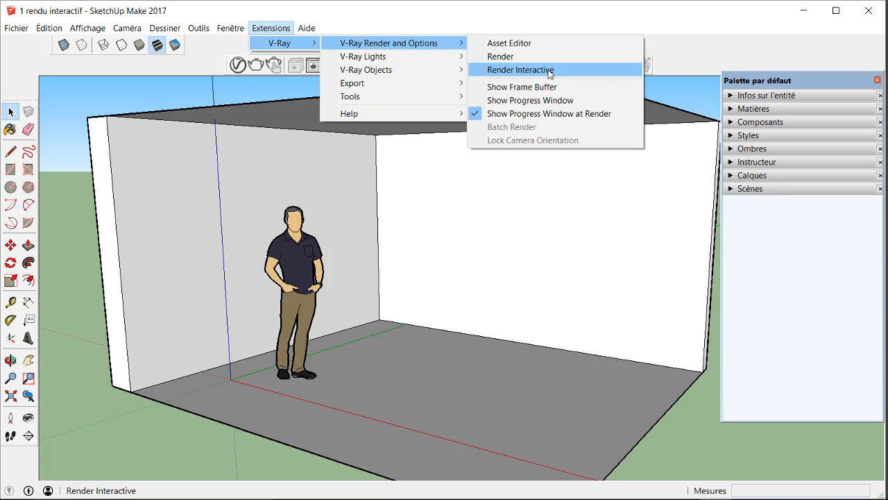
click(454, 13)
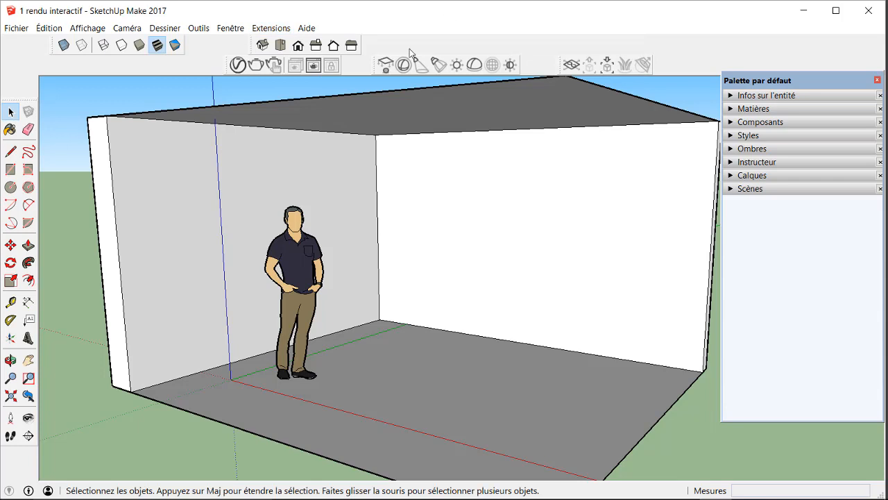
- Examine the renderer settings and available render modes in the V-Ray Asset Editor, then close the editor
click(238, 66)
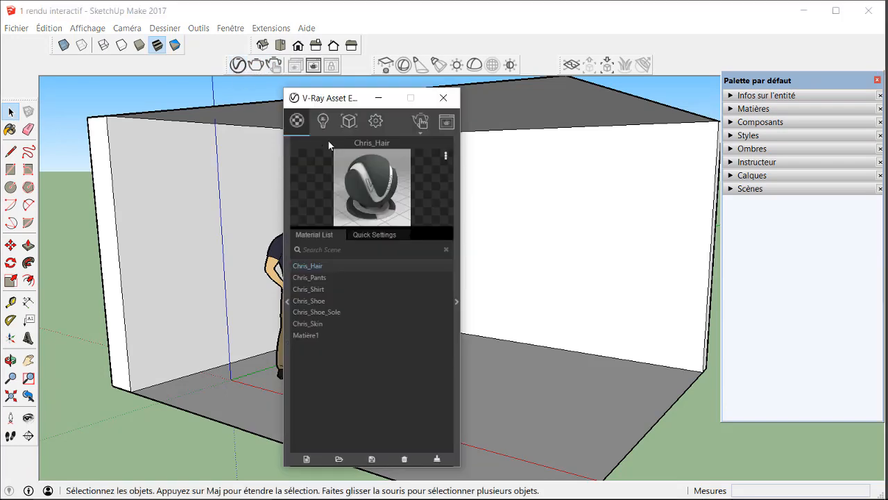
click(376, 121)
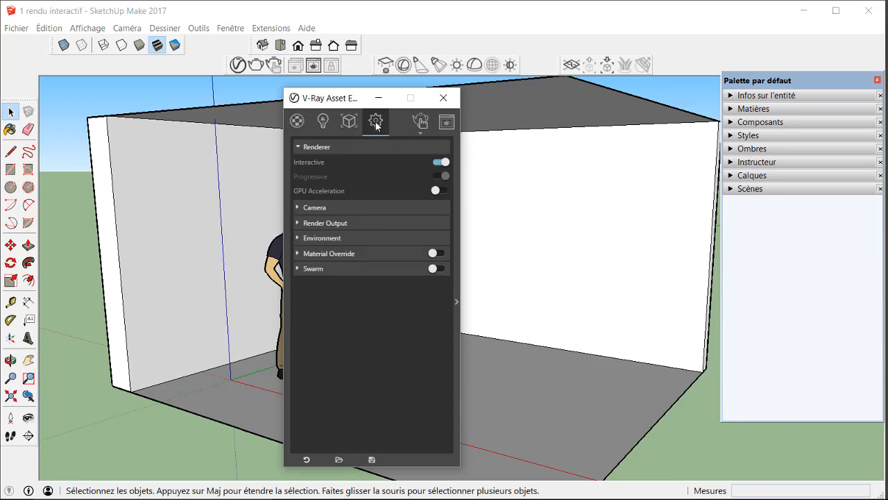
drag(349, 99, 133, 84)
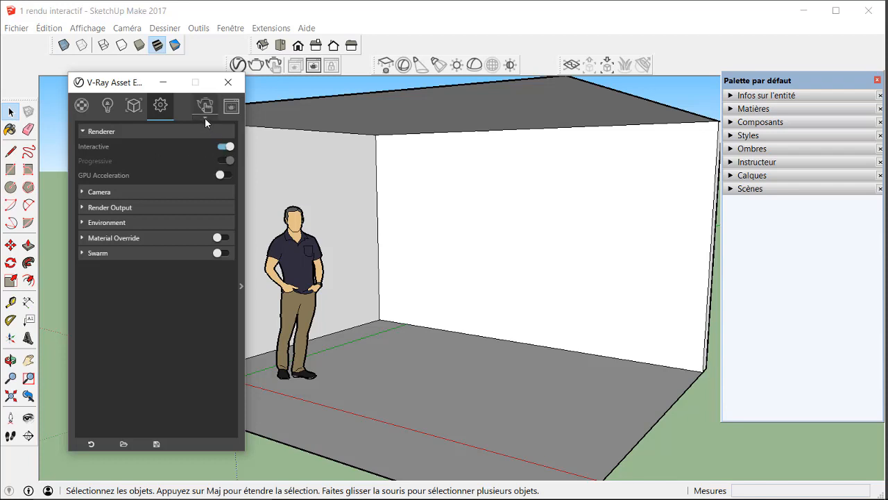
mouse_move(206, 121)
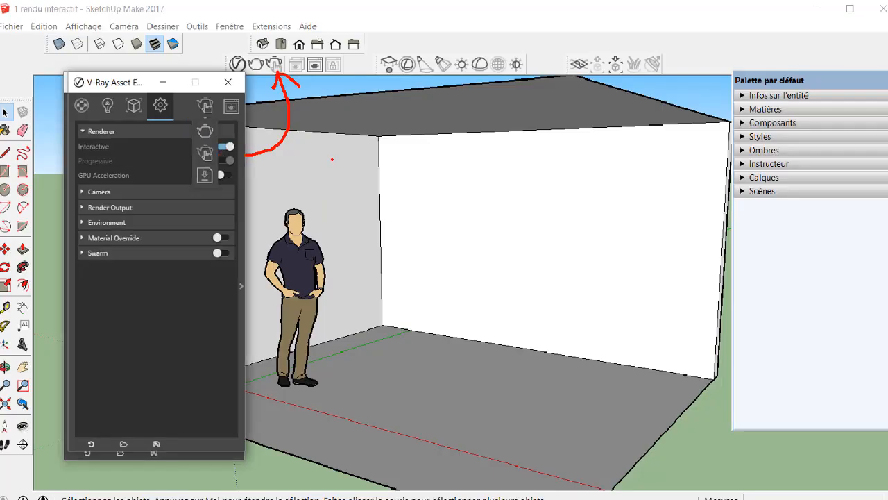
click(228, 82)
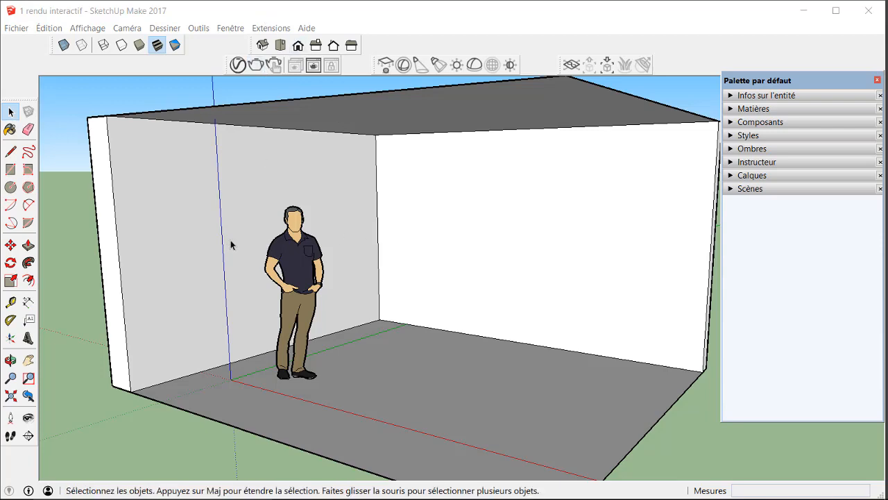
- Start an interactive V-Ray render of the whole room, enlarge the frame buffer and show the image at 100%
scroll(230, 240, down, 3)
middle_drag(231, 241, 292, 260)
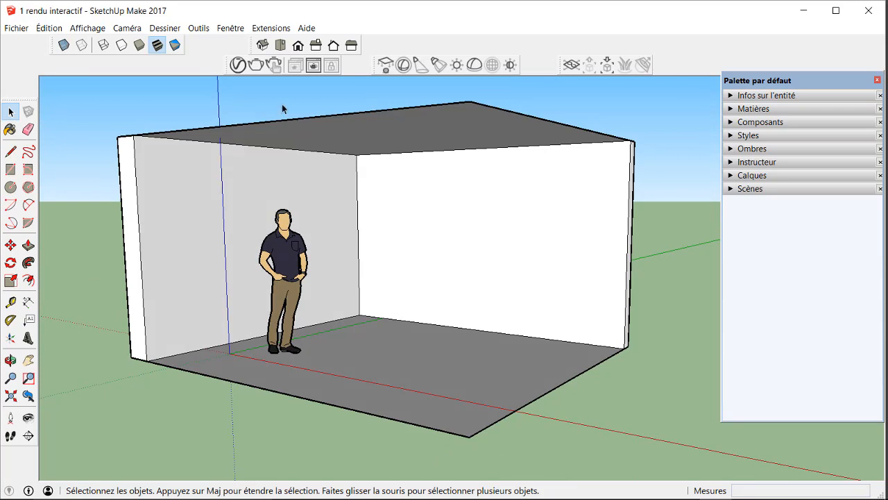
click(275, 66)
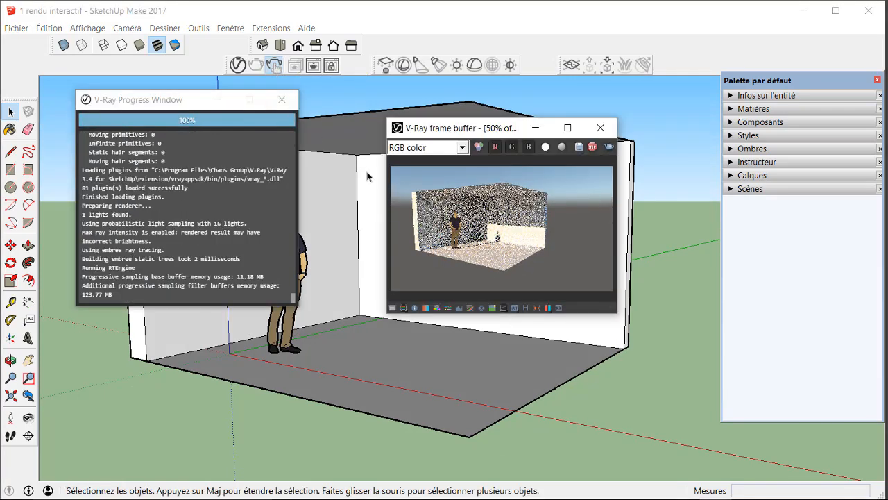
drag(430, 131, 436, 101)
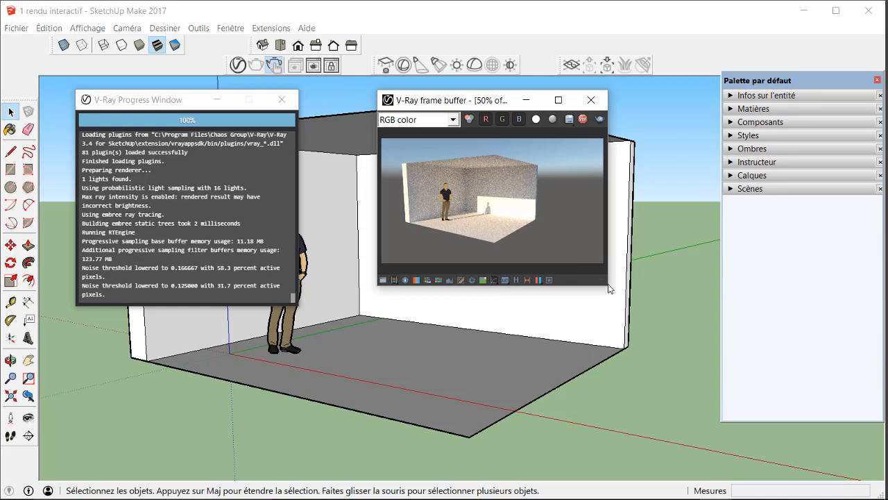
drag(607, 286, 804, 422)
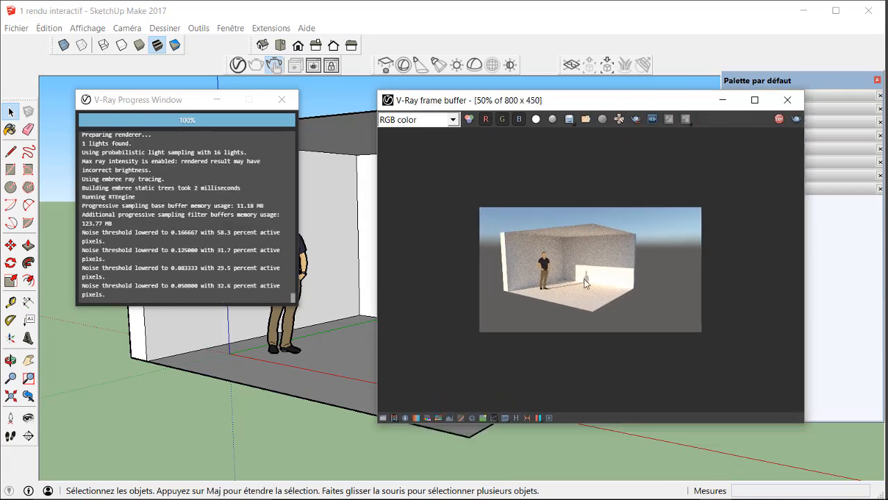
double_click(591, 284)
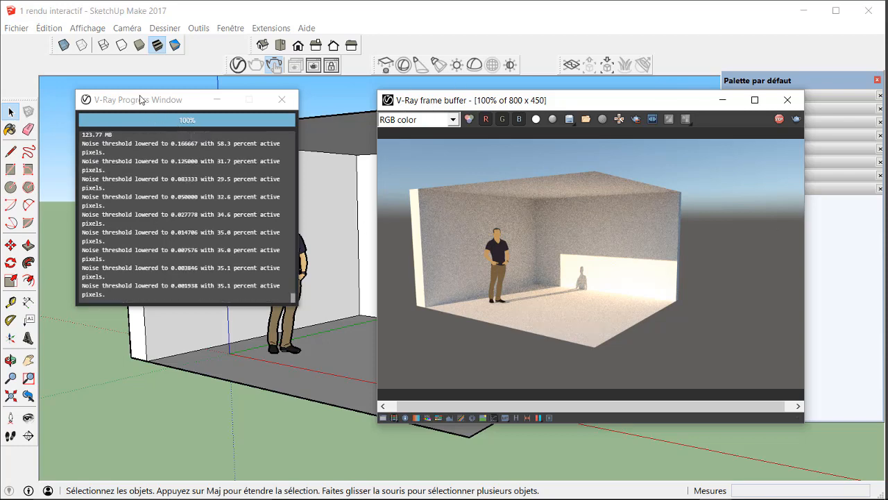
- Orbit the room to a lower viewpoint to refresh the interactive render, and clear away the V-Ray progress window
mouse_move(125, 100)
mouse_down()
mouse_move(105, 118)
mouse_move(149, 134)
mouse_move(130, 115)
mouse_up()
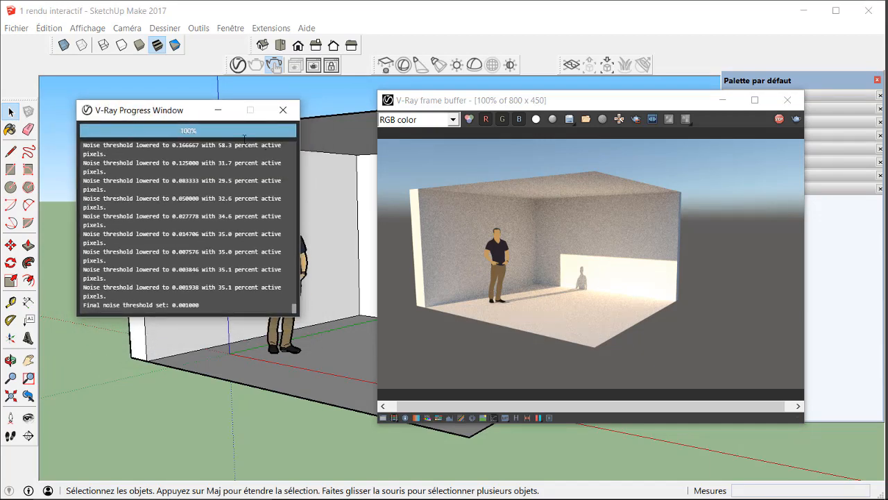
mouse_move(170, 115)
mouse_down()
mouse_move(241, 264)
mouse_move(610, 263)
mouse_up()
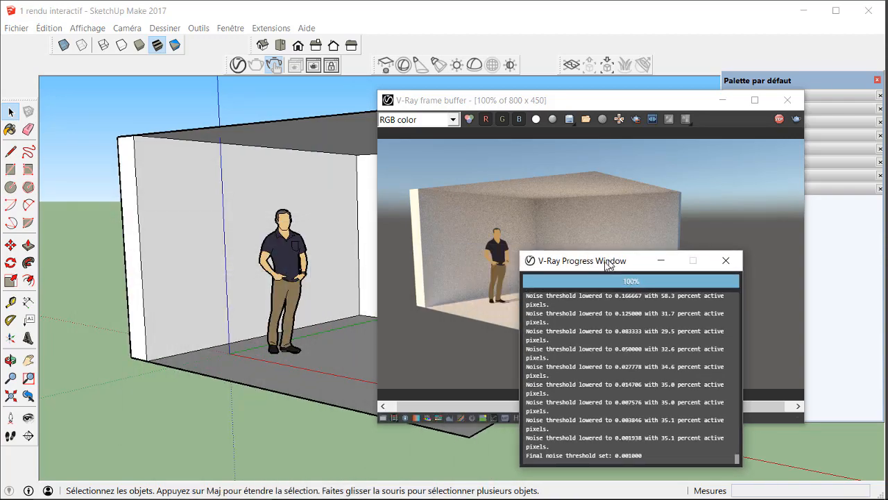
mouse_move(158, 252)
middle_down()
mouse_move(240, 270)
mouse_move(283, 247)
mouse_move(196, 262)
middle_up()
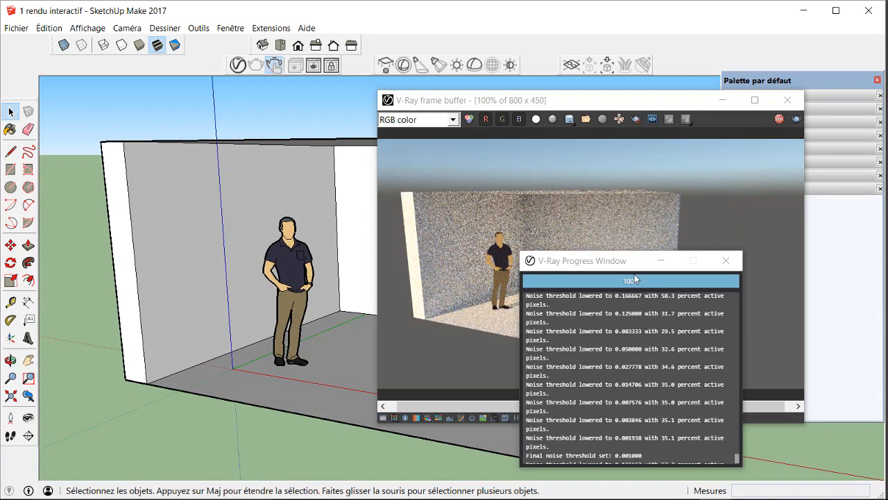
drag(595, 267, 515, 185)
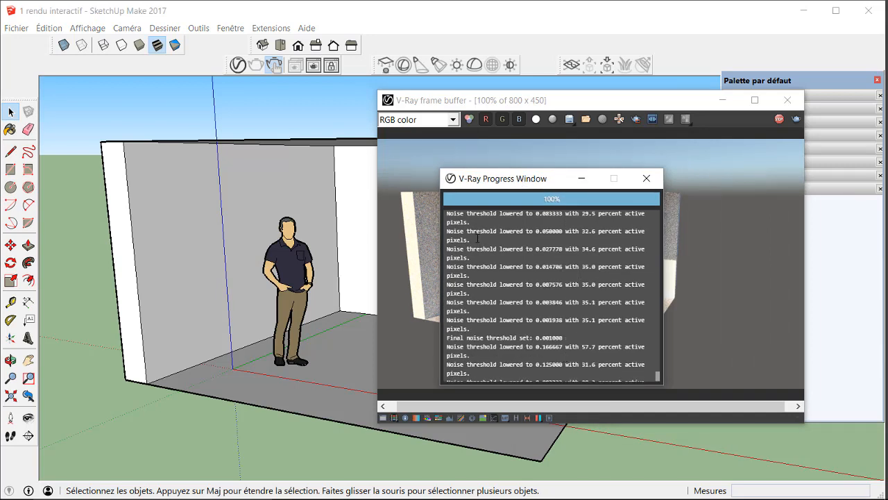
click(646, 178)
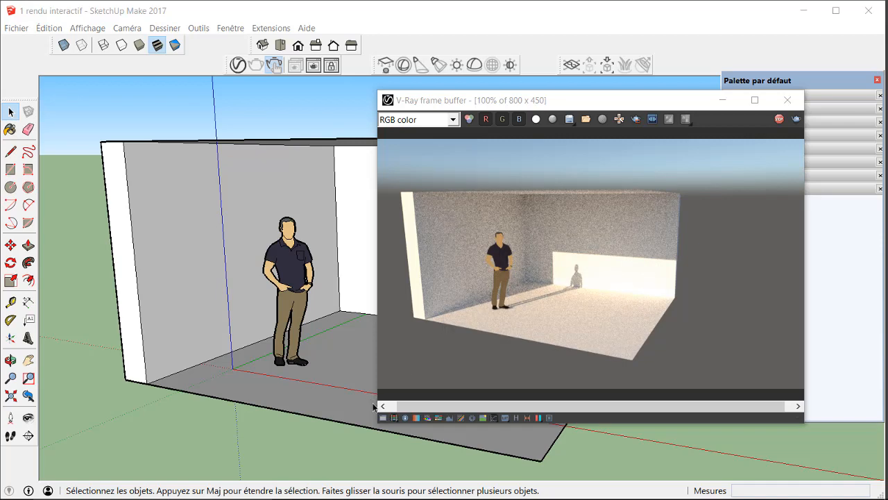
- Place the frame buffer beside the model, orbit the room to compare the live render, and close the frame buffer
drag(462, 101, 544, 67)
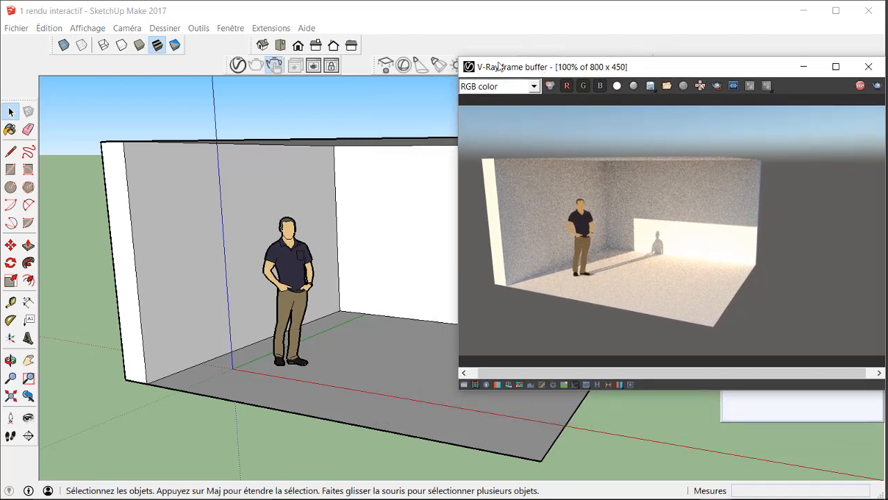
mouse_move(293, 378)
middle_down()
mouse_move(178, 371)
mouse_move(201, 275)
mouse_move(277, 274)
mouse_move(233, 299)
middle_up()
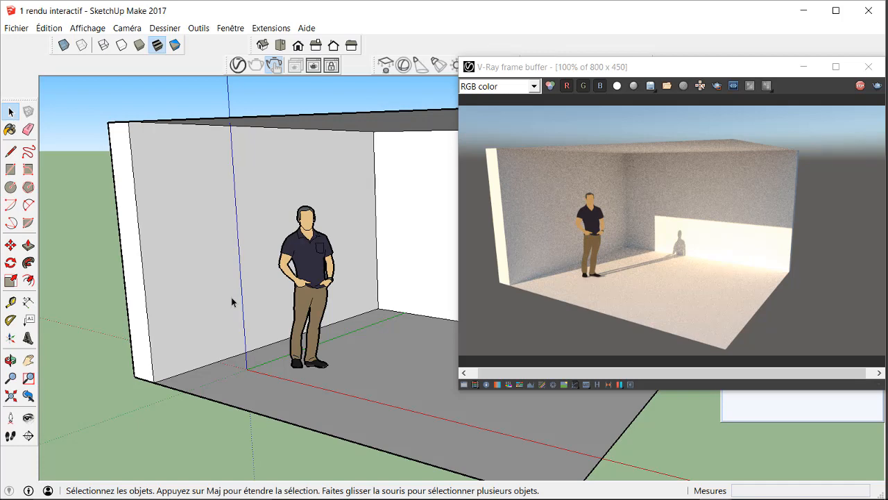
drag(650, 71, 545, 81)
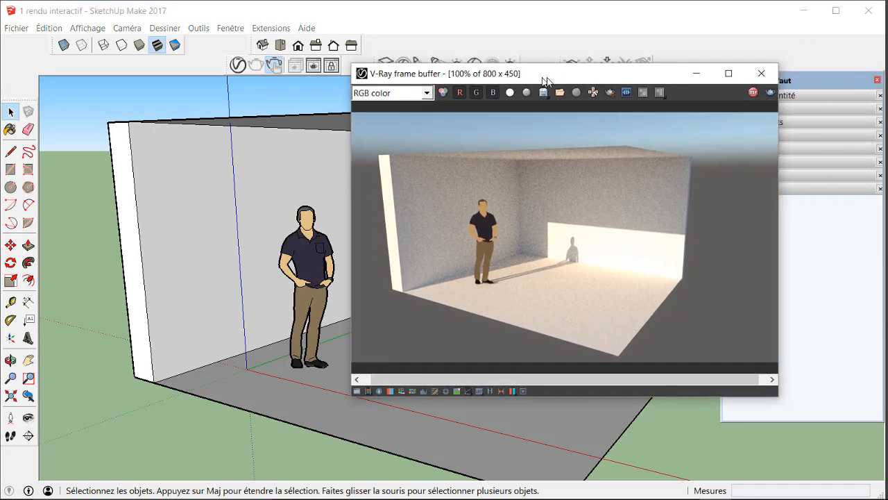
click(762, 73)
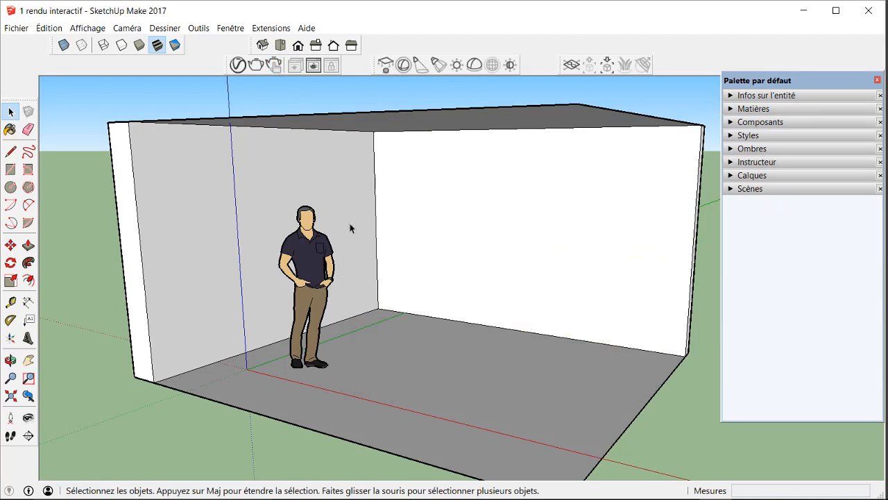
- Run a standard non-interactive V-Ray render of the current view and close the frame buffer
click(256, 66)
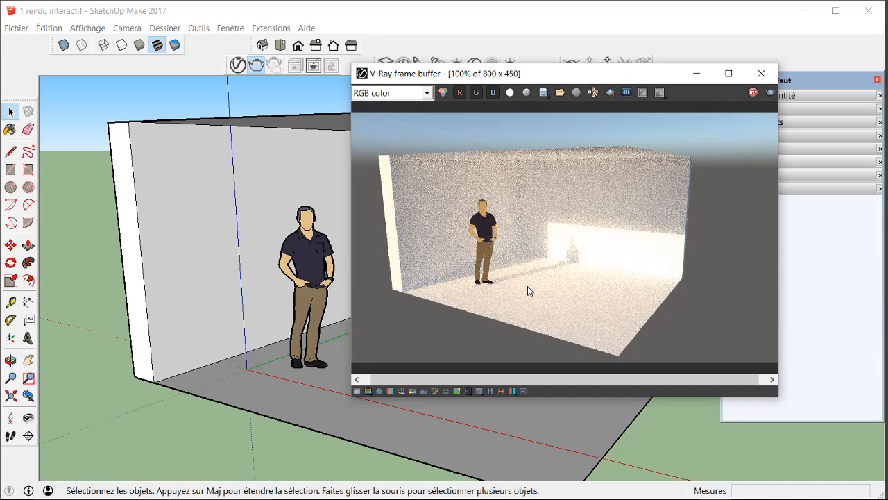
click(762, 74)
click(644, 185)
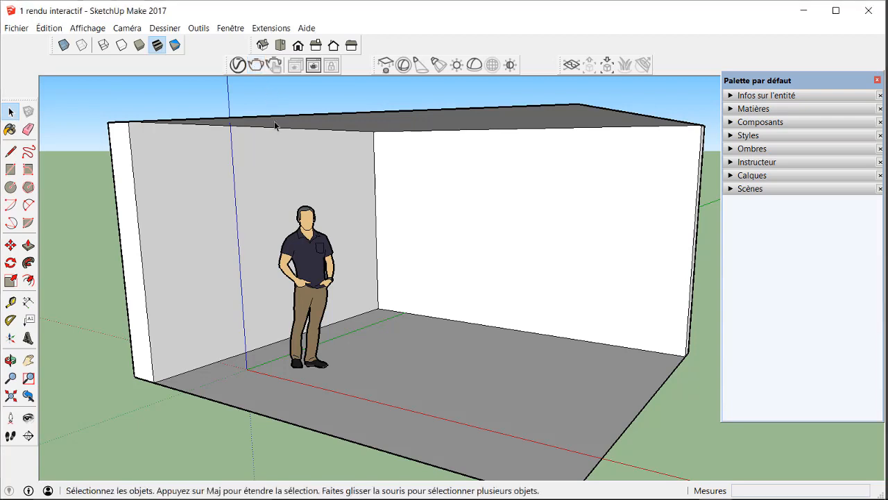
- Restart the interactive V-Ray render and orbit around the room with the frame buffer alongside to refresh the image
click(280, 67)
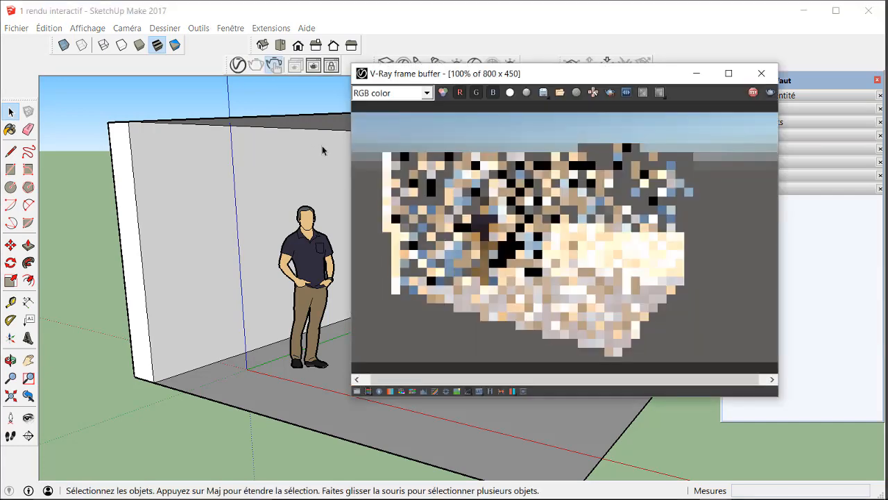
drag(397, 74, 442, 108)
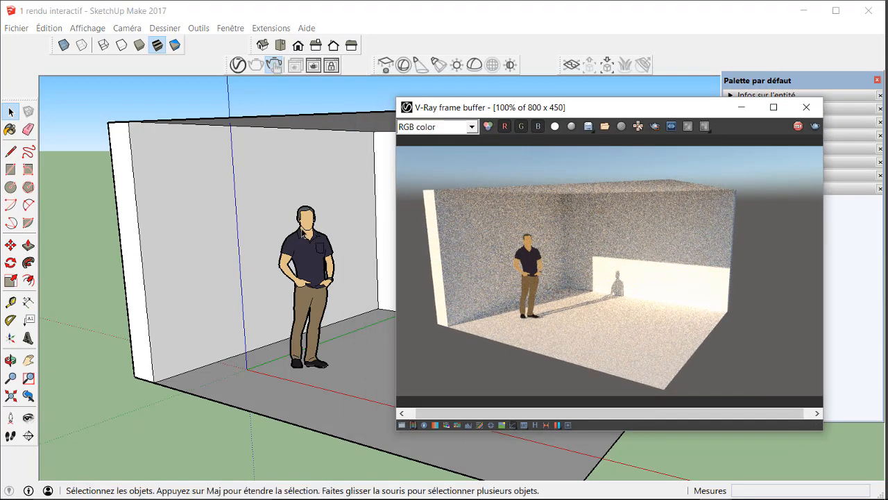
mouse_move(304, 232)
middle_down()
mouse_move(245, 245)
mouse_move(199, 240)
middle_up()
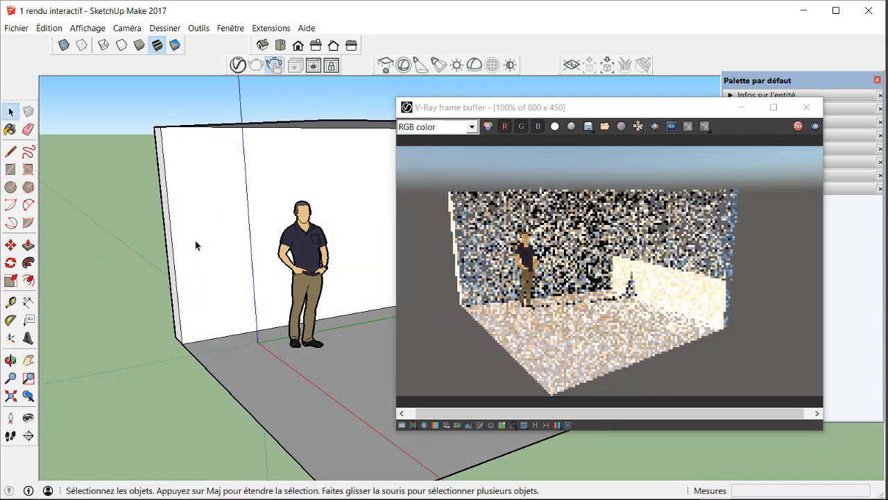
middle_drag(166, 271, 278, 266)
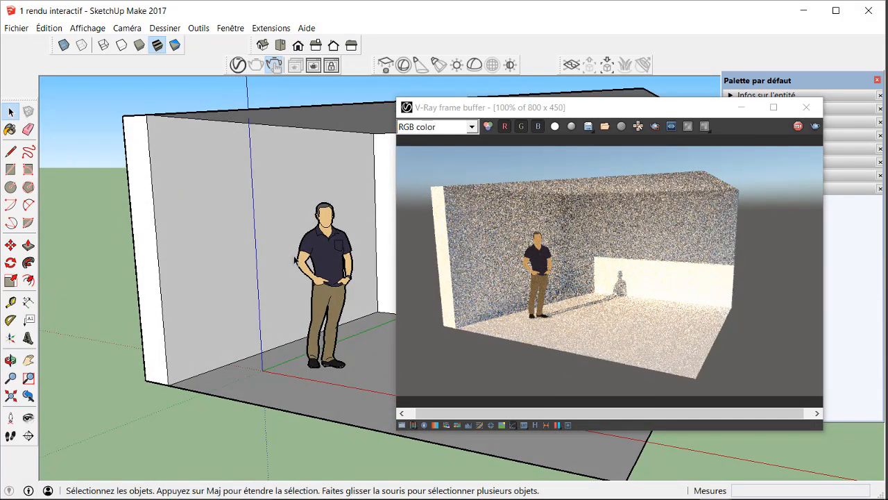
middle_drag(297, 261, 329, 227)
- Test the live render while zooming in and out on the standing figure, then close the frame buffer and progress window
scroll(328, 225, up, 3)
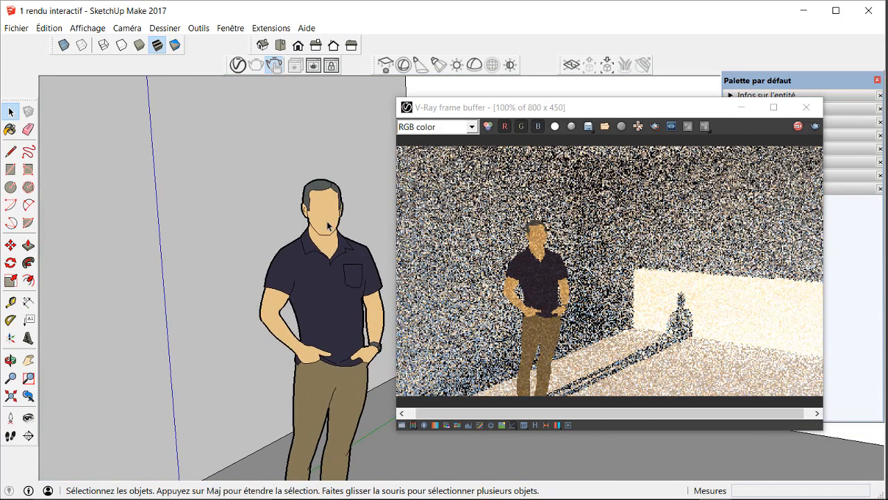
scroll(325, 227, down, 5)
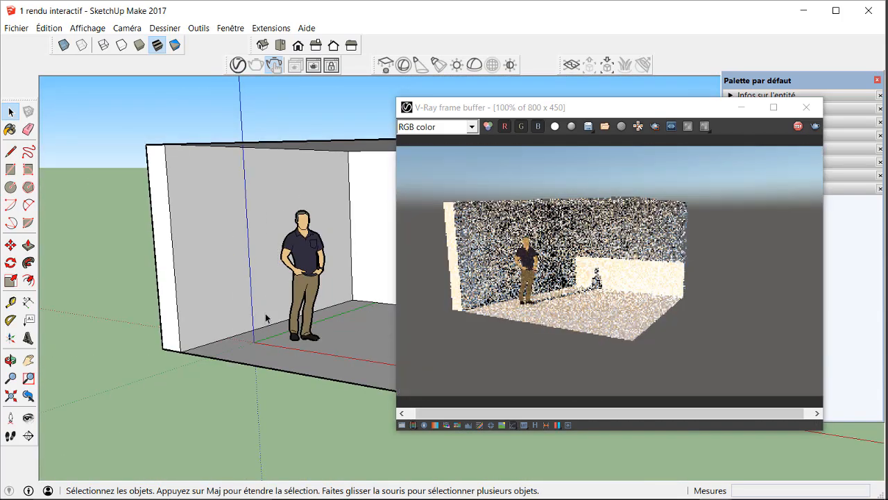
scroll(353, 235, up, 1)
scroll(354, 235, up, 2)
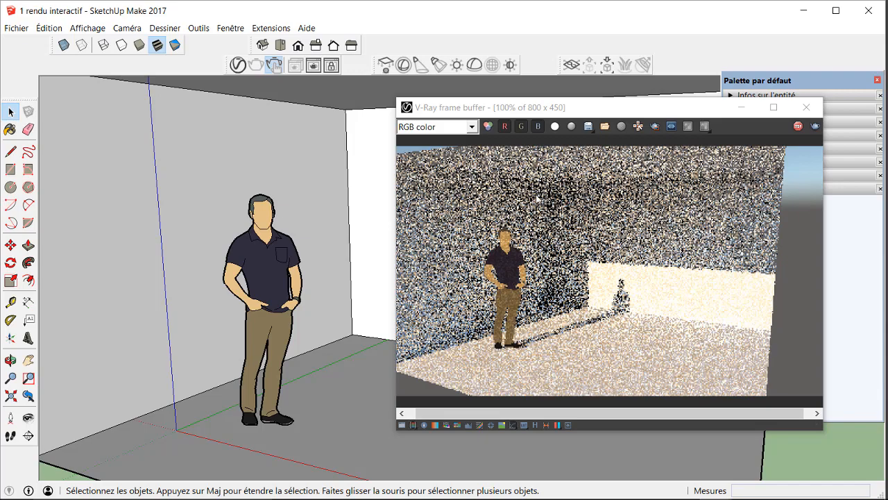
scroll(201, 298, down, 3)
middle_drag(133, 341, 137, 353)
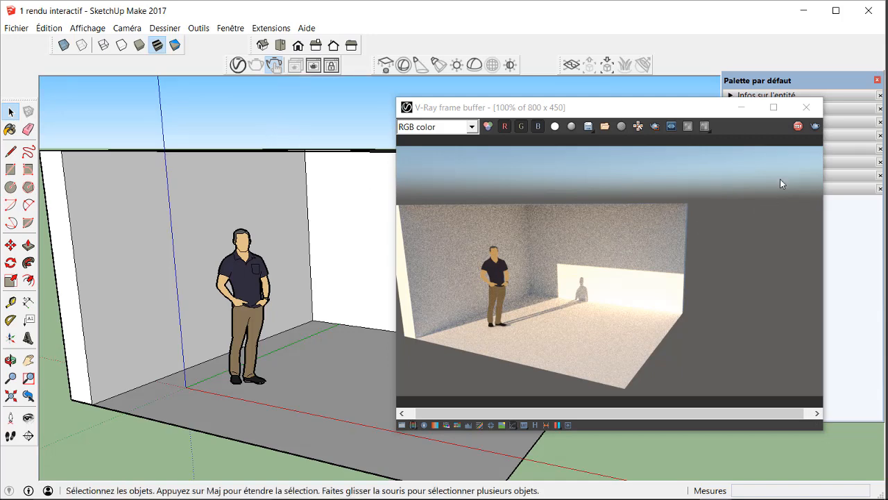
click(806, 107)
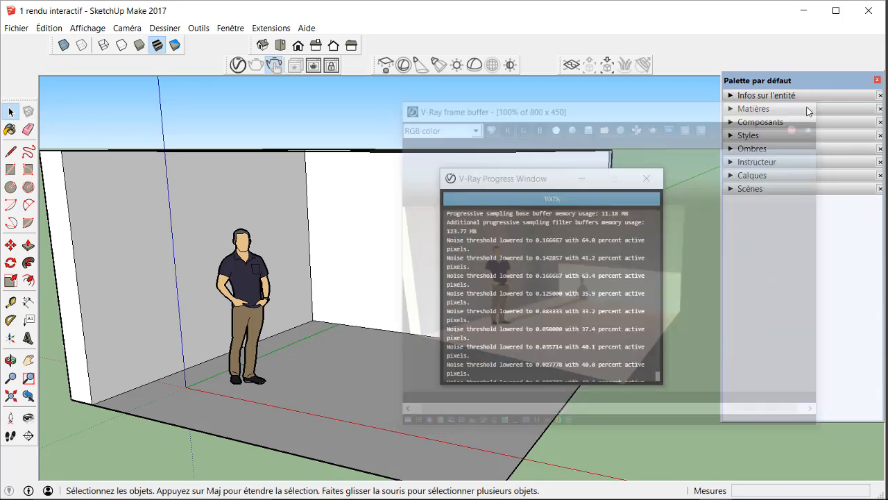
click(649, 178)
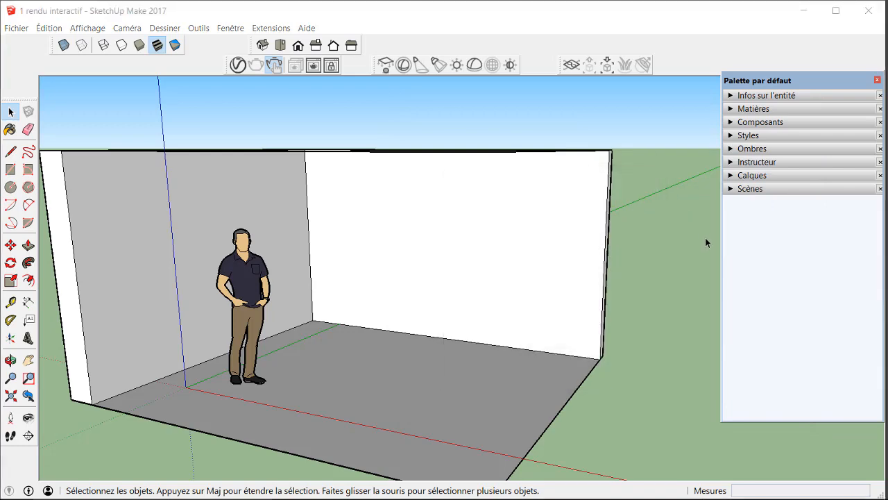
- Reframe the room closer around the standing figure and show the V-Ray frame buffer beside the model
middle_drag(277, 298, 322, 283)
scroll(197, 246, up, 2)
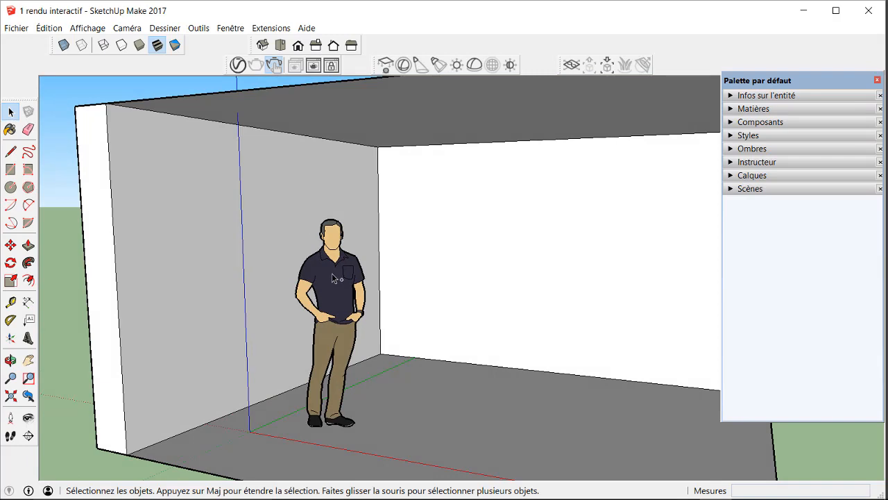
key(ctrl+1)
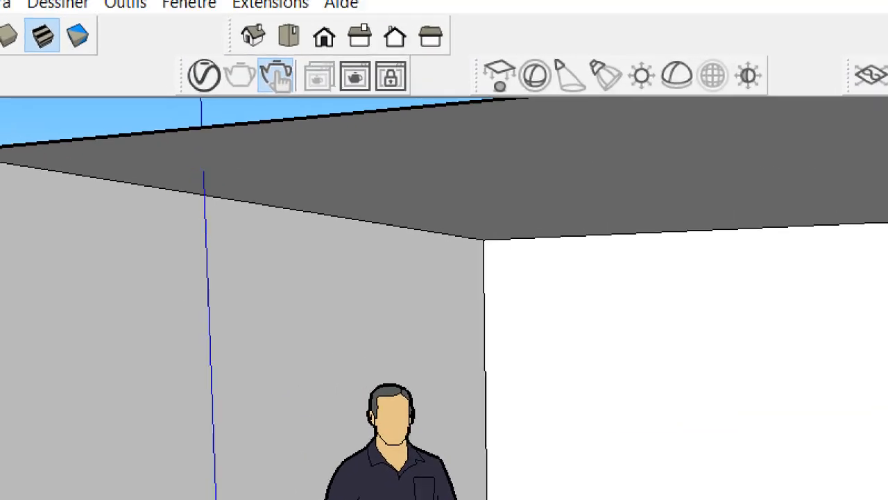
click(269, 56)
scroll(269, 57, up, 1)
mouse_move(216, 47)
ctrl+shift+mouse_down()
mouse_move(321, 182)
mouse_move(352, 178)
ctrl+shift+mouse_up()
key(Escape)
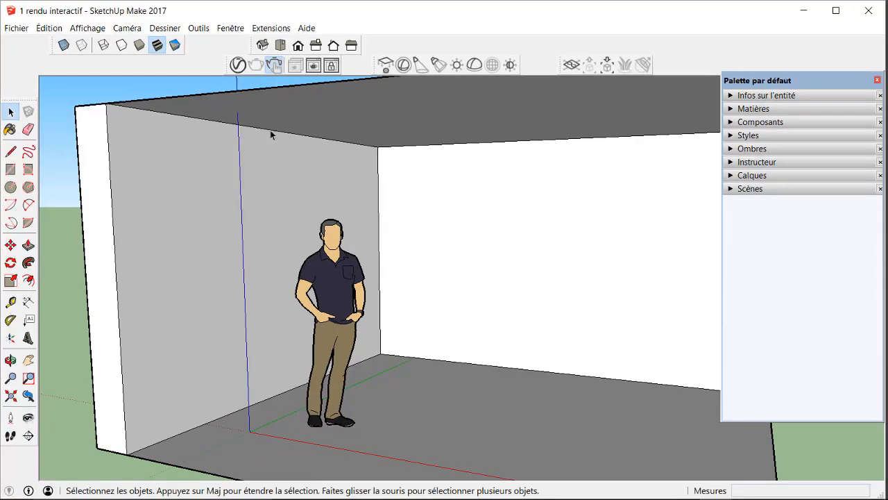
click(313, 66)
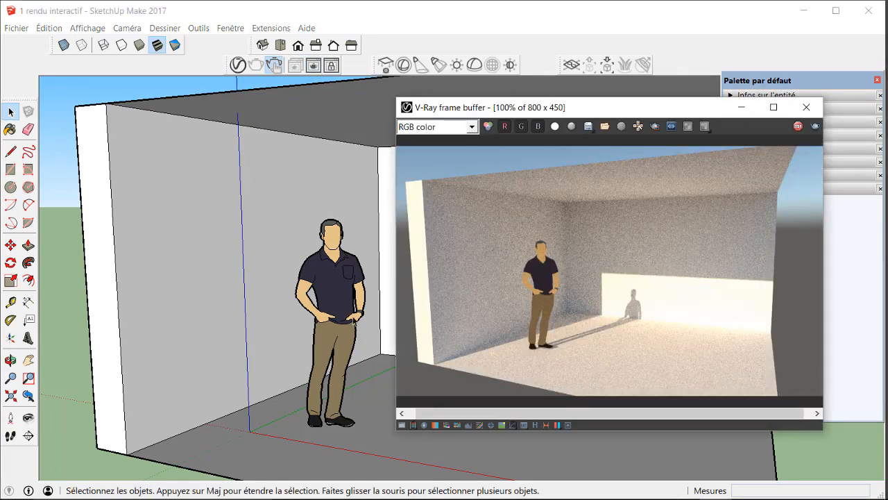
- Orbit around the room and zoom in on the standing figure to watch the interactive render refresh
mouse_move(321, 335)
middle_down()
mouse_move(242, 349)
mouse_move(111, 274)
middle_up()
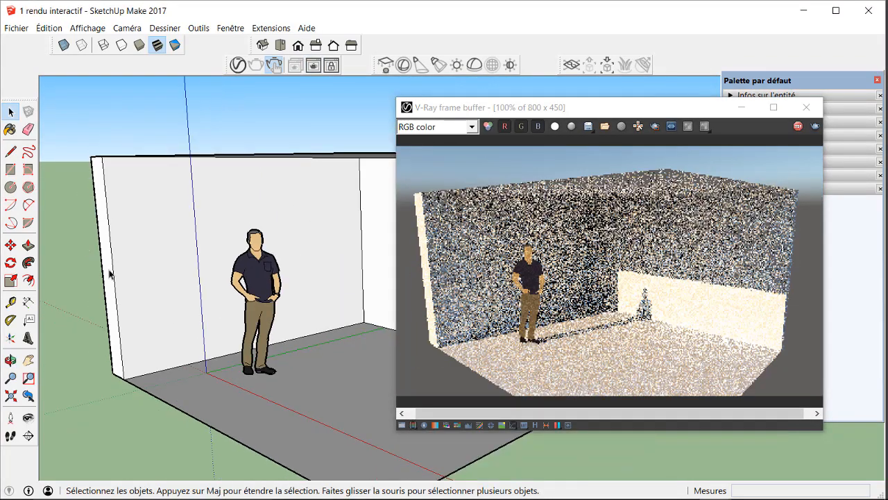
middle_drag(146, 345, 238, 331)
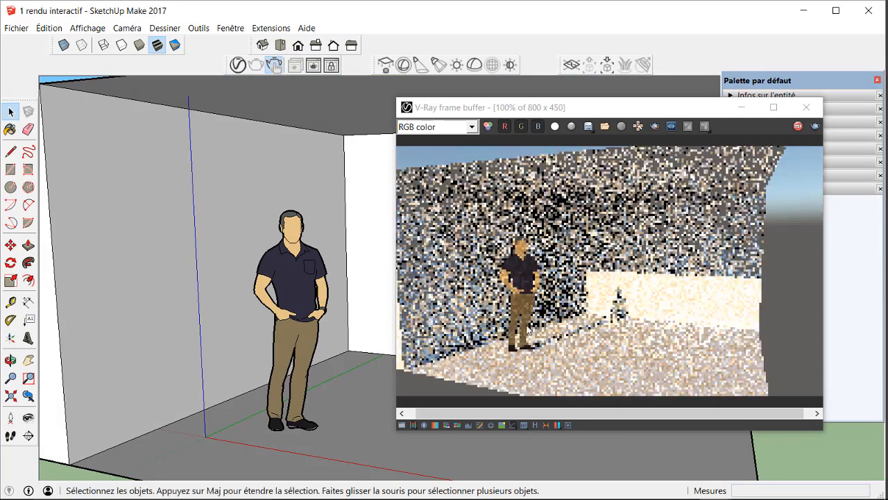
mouse_move(184, 345)
middle_down()
mouse_move(142, 333)
mouse_move(246, 330)
middle_up()
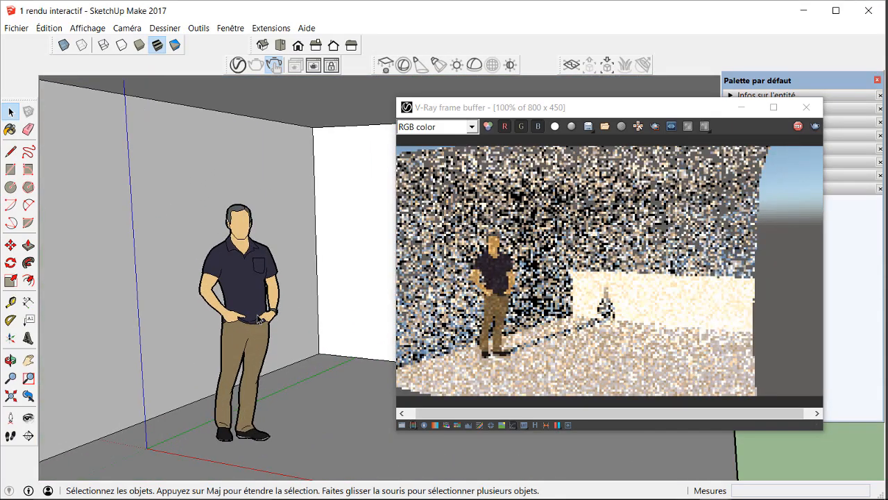
middle_drag(183, 317, 224, 311)
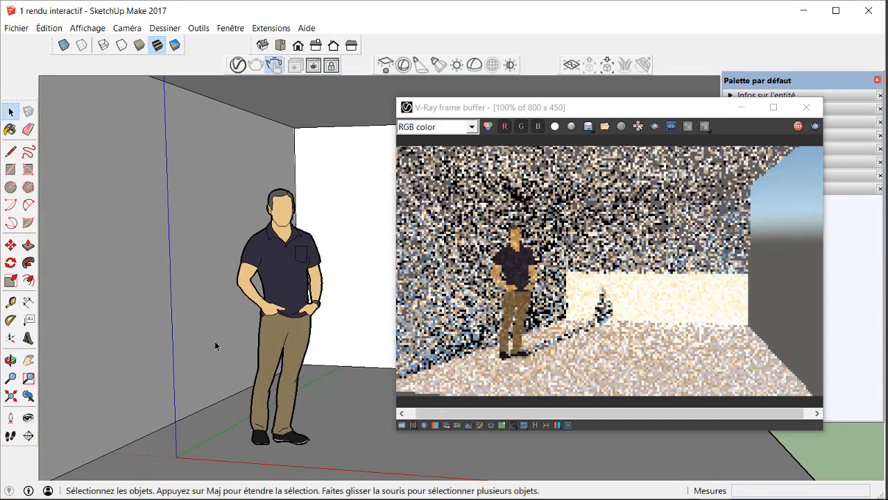
mouse_move(215, 346)
middle_down()
mouse_move(133, 327)
mouse_move(141, 353)
middle_up()
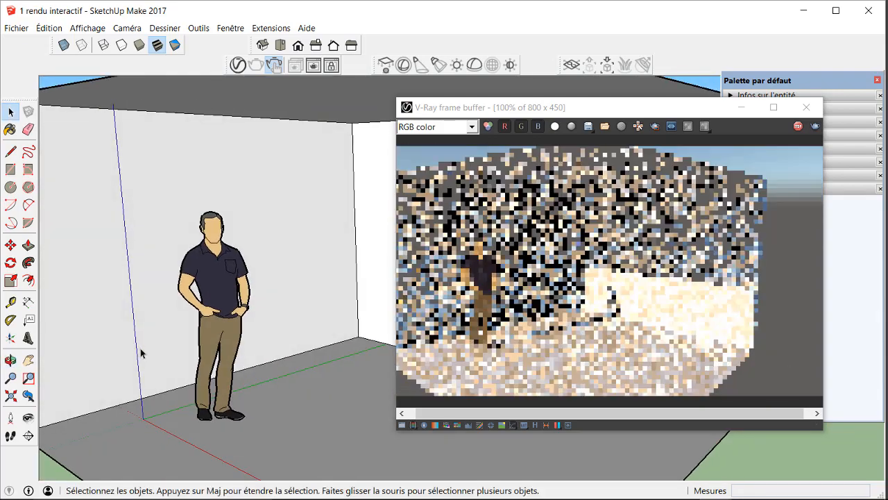
scroll(205, 299, up, 3)
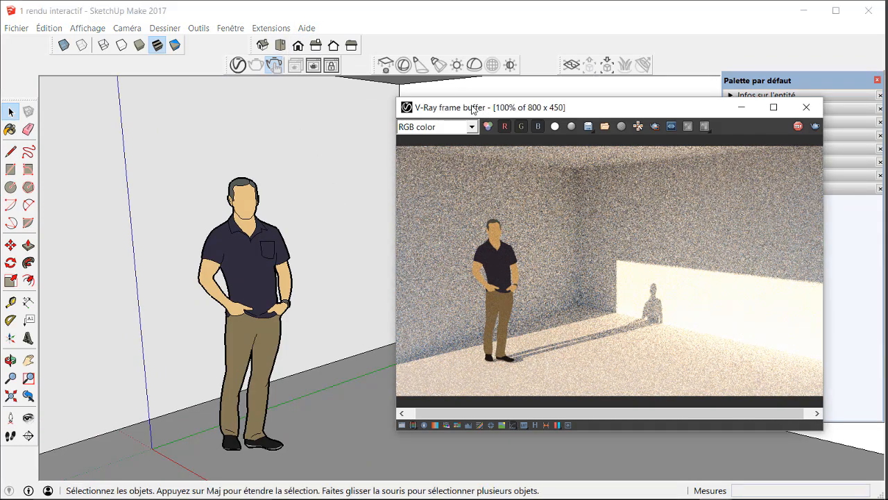
- Shift the frame buffer closer to the standing figure and stop the interactive render
drag(485, 110, 423, 102)
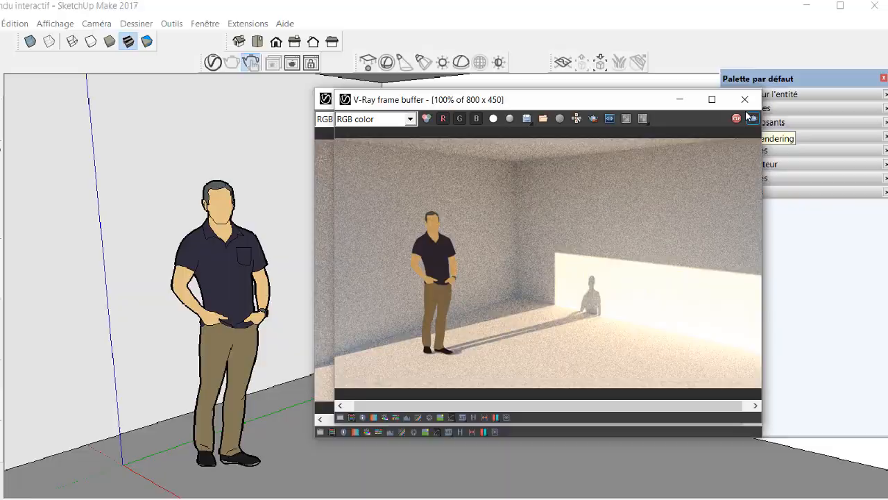
click(737, 121)
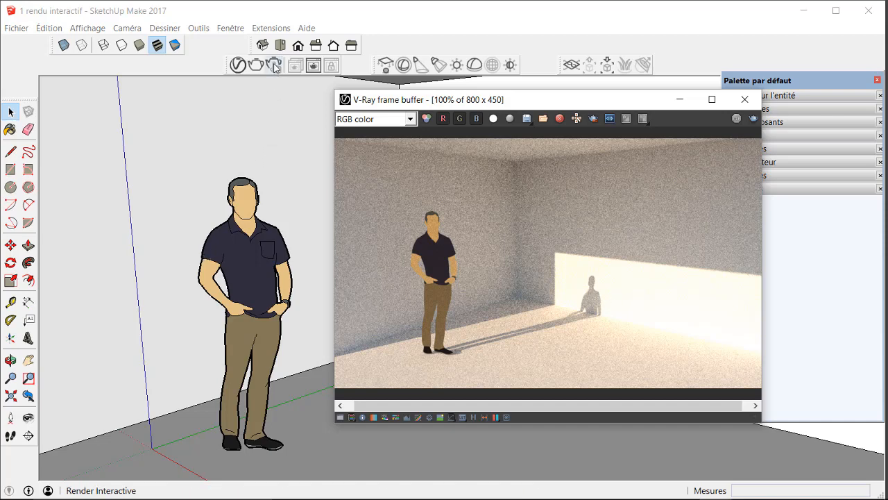
- Orbit and zoom the room beside the stopped render to compare the two, then close the frame buffer
middle_drag(162, 242, 207, 265)
scroll(132, 242, down, 3)
middle_drag(133, 242, 200, 261)
scroll(206, 239, up, 2)
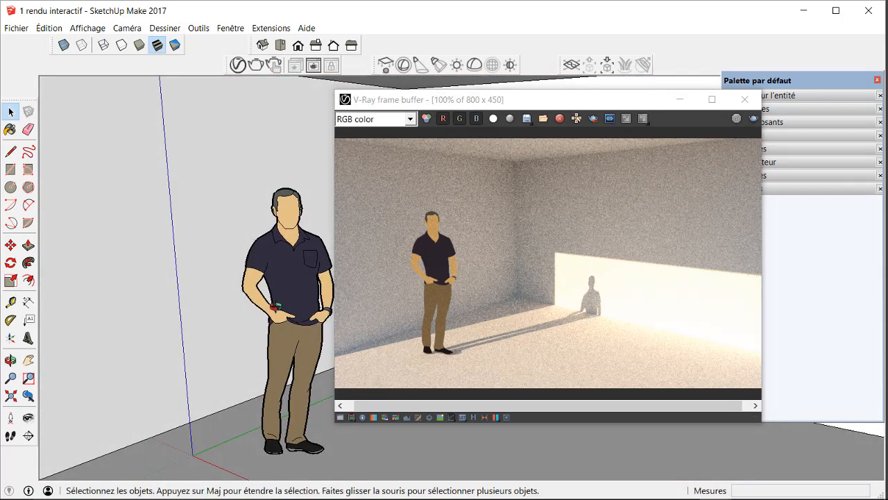
mouse_move(272, 302)
middle_down()
mouse_move(167, 317)
mouse_move(204, 375)
middle_up()
scroll(140, 299, down, 2)
scroll(140, 298, up, 2)
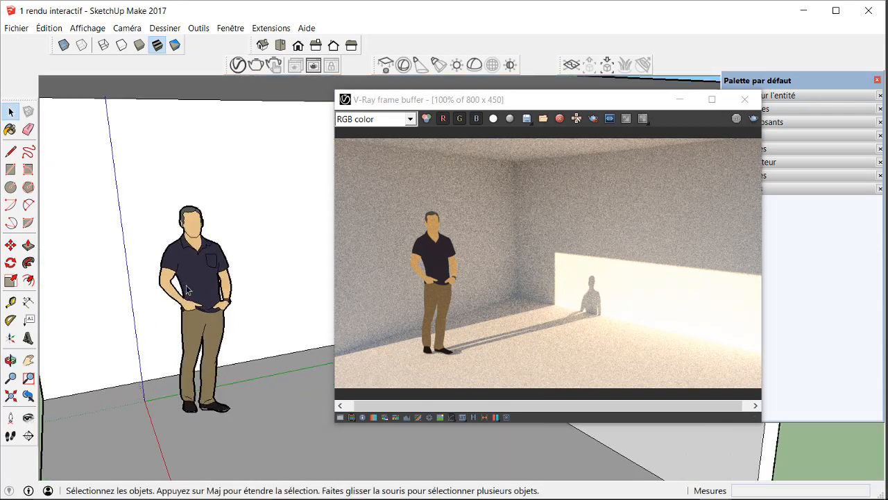
middle_drag(139, 299, 245, 283)
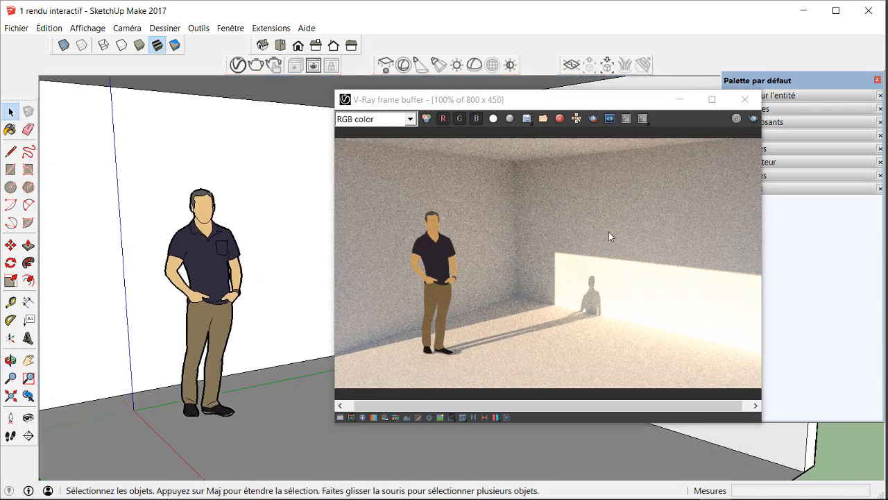
click(748, 99)
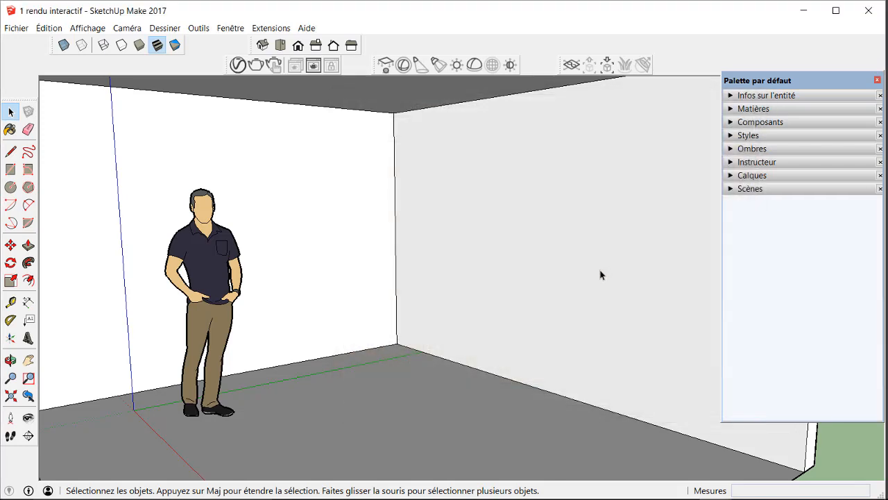
- Reframe the room from its open front and restart the interactive V-Ray render
scroll(569, 279, down, 2)
scroll(192, 306, down, 2)
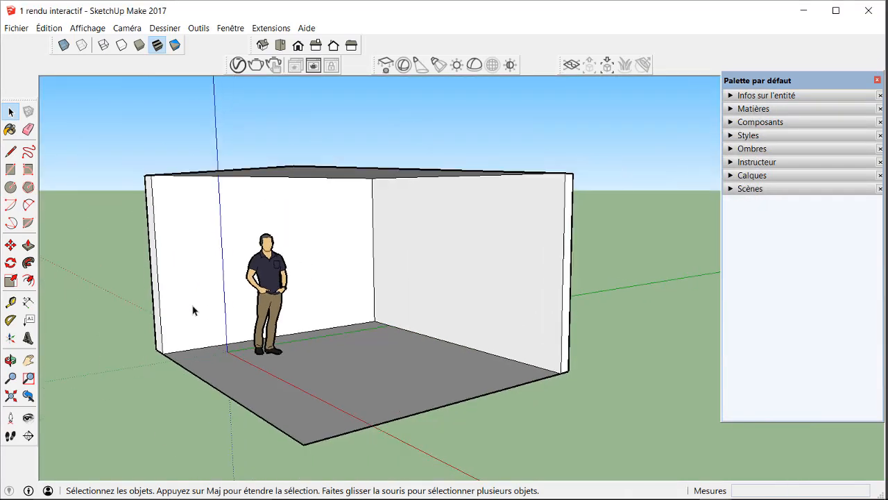
middle_drag(193, 306, 383, 302)
scroll(358, 253, up, 2)
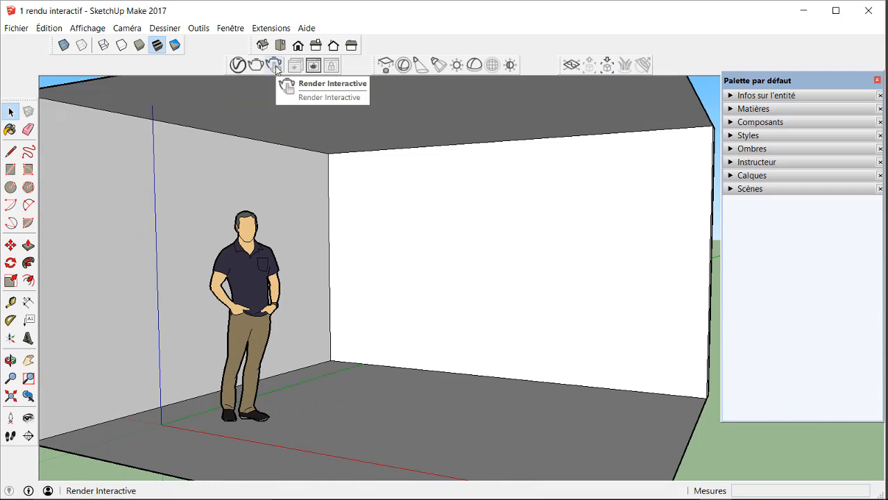
click(275, 65)
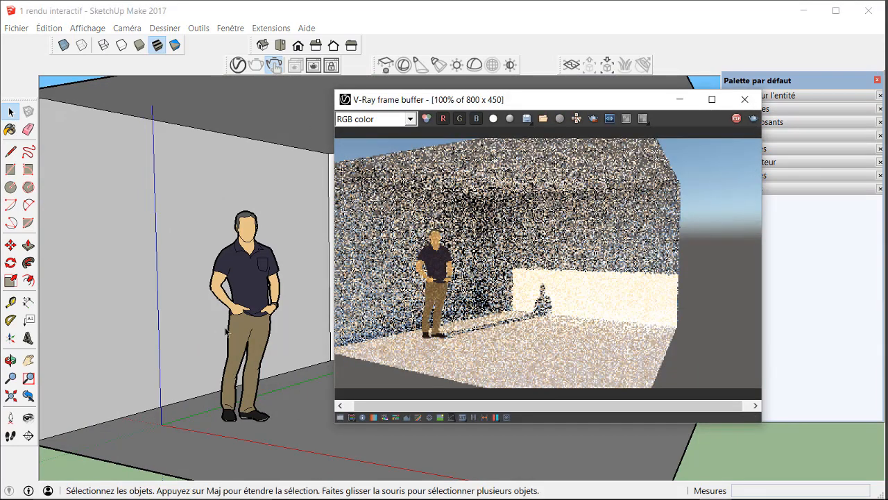
- Orbit the room and zoom in and out on the figure to check the restarted live render
mouse_move(229, 312)
middle_down()
mouse_move(174, 331)
mouse_move(174, 341)
middle_up()
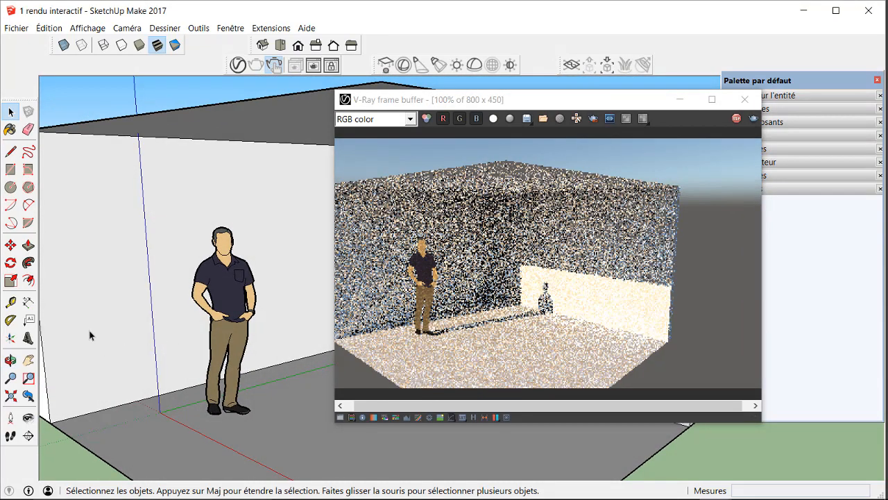
mouse_move(90, 336)
middle_down()
mouse_move(148, 335)
mouse_move(170, 323)
middle_up()
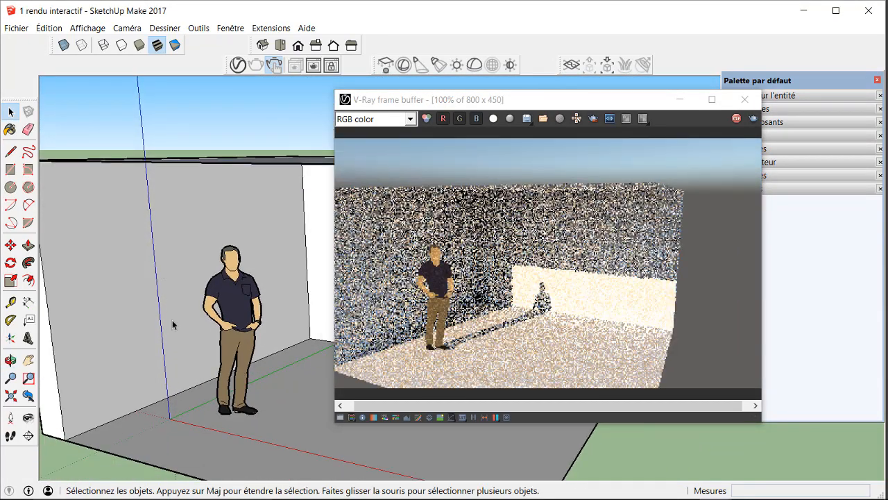
scroll(195, 351, up, 3)
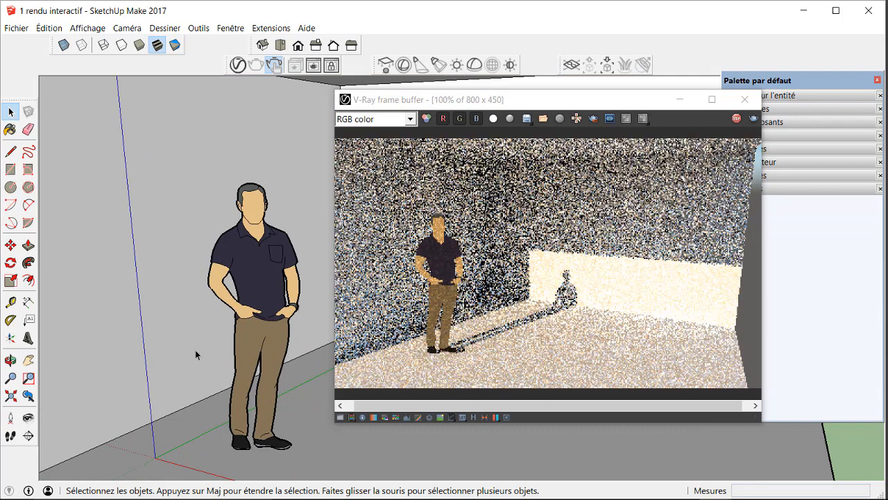
scroll(127, 274, down, 3)
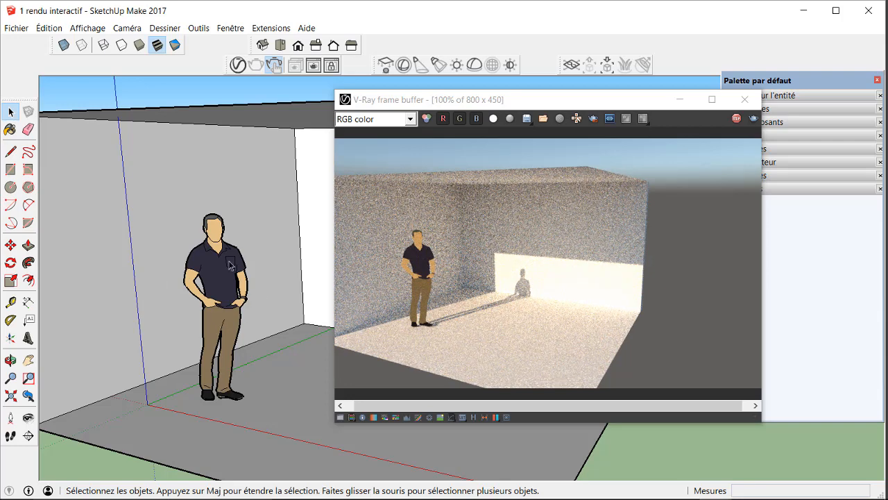
- Move the standing figure about 56 cm across the floor, away from the side wall
click(222, 281)
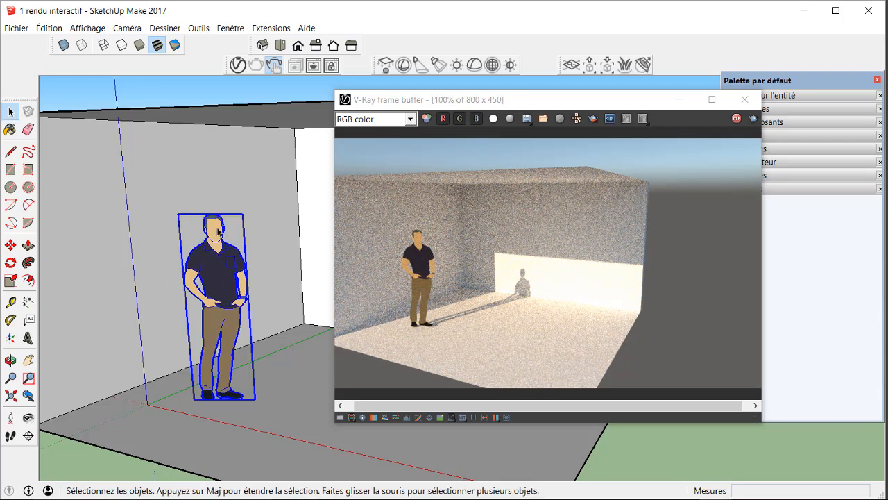
click(11, 245)
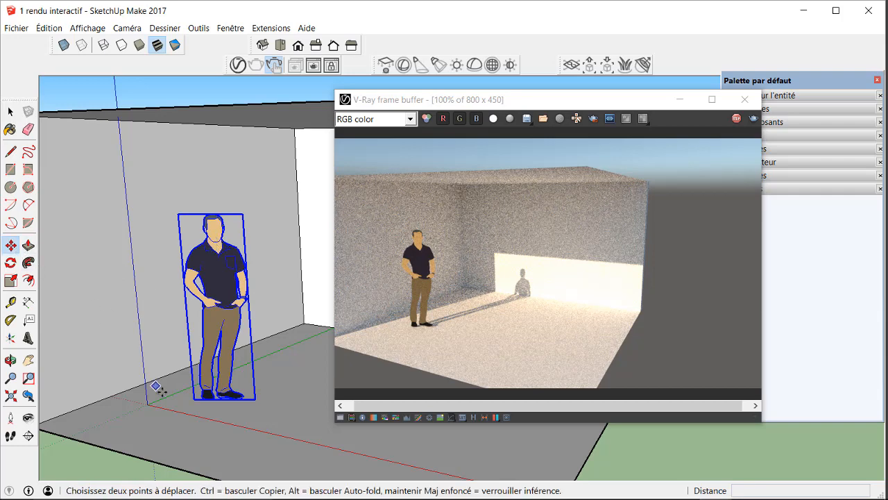
click(201, 396)
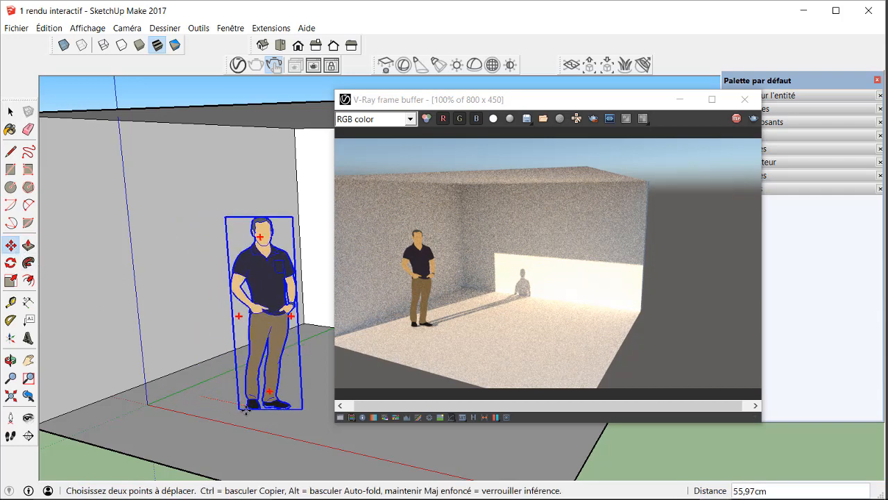
click(248, 405)
- Move the figure about 243 cm toward the open front edge of the floor
scroll(129, 345, down, 4)
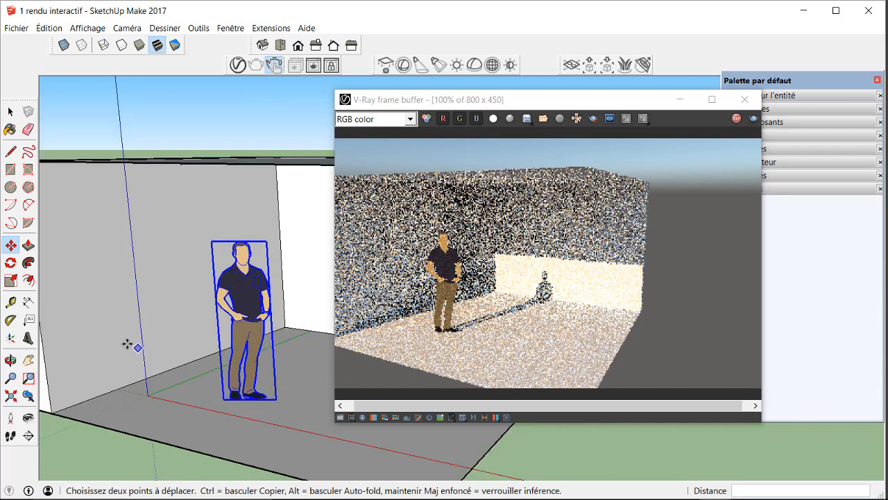
click(213, 386)
click(302, 441)
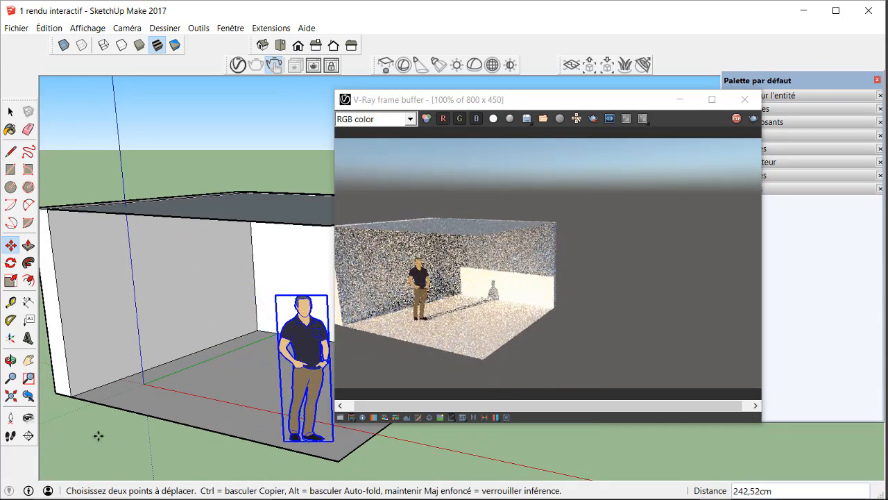
- Move the figure about 350 cm back to the axis origin beside the side wall and deselect it
middle_drag(122, 425, 214, 410)
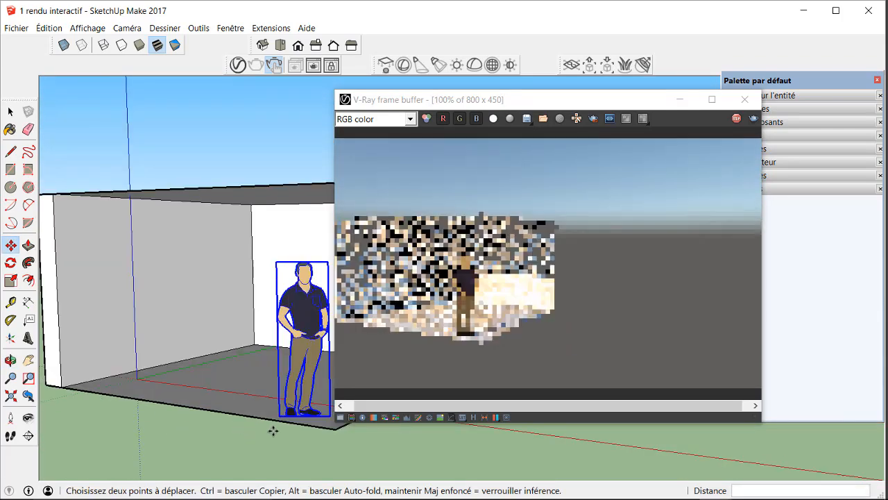
click(288, 415)
click(121, 381)
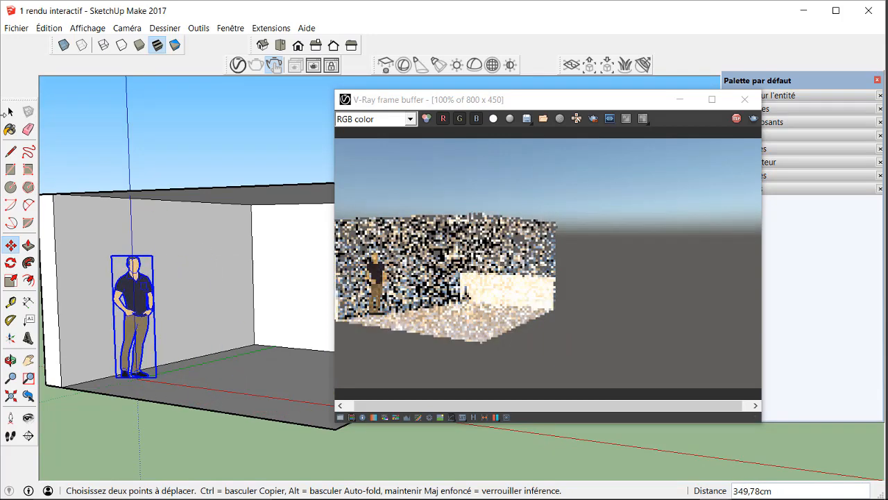
click(10, 111)
click(129, 133)
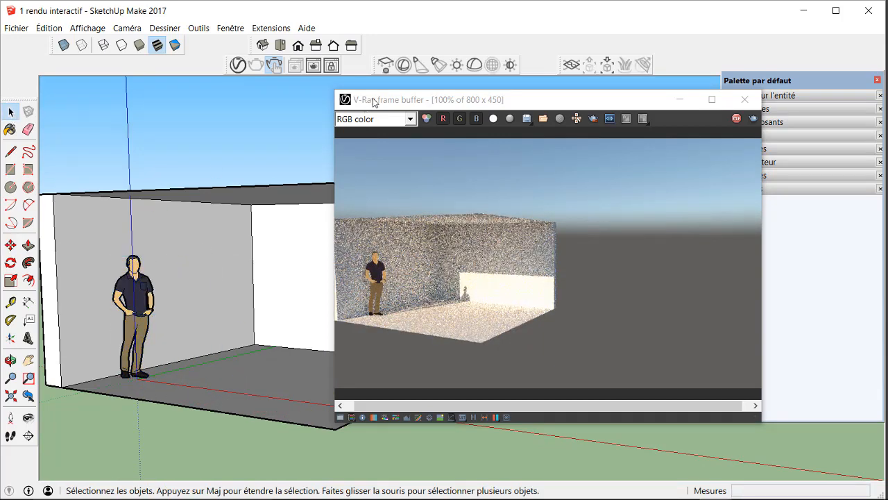
- Move the frame buffer clear of the model, examine the rendered image at 200% zoom, and close the frame buffer
drag(373, 98, 408, 101)
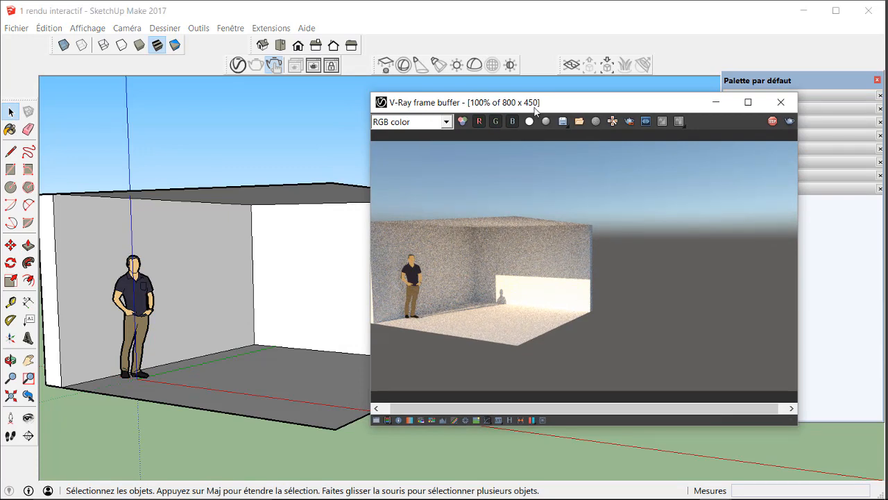
scroll(557, 180, down, 2)
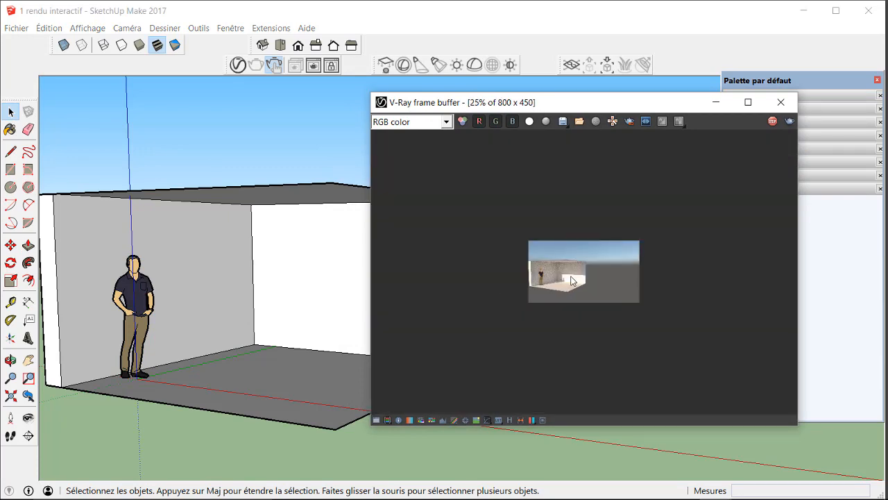
scroll(535, 281, up, 2)
scroll(408, 283, up, 1)
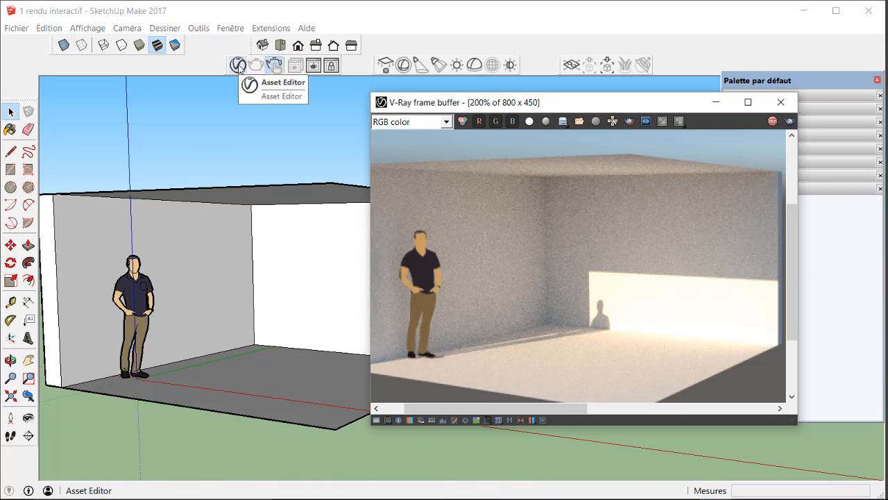
click(781, 102)
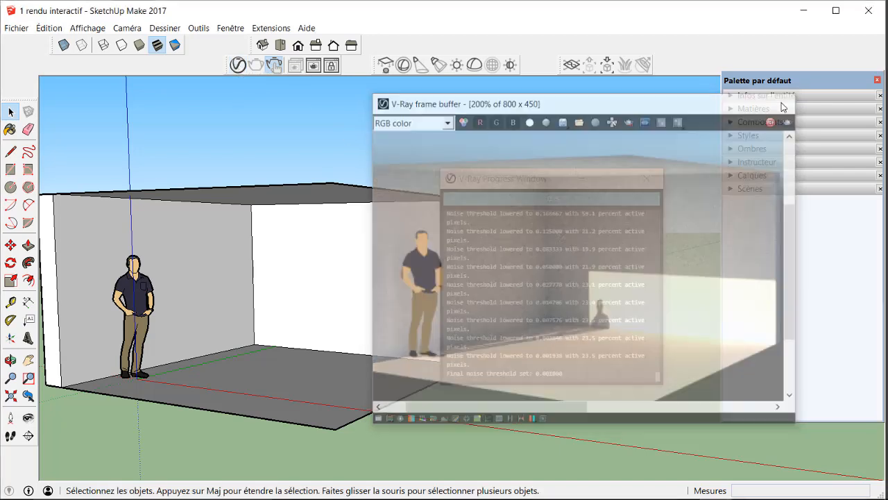
- Close the progress window and review the material list, renderer and camera settings in the V-Ray Asset Editor
click(647, 178)
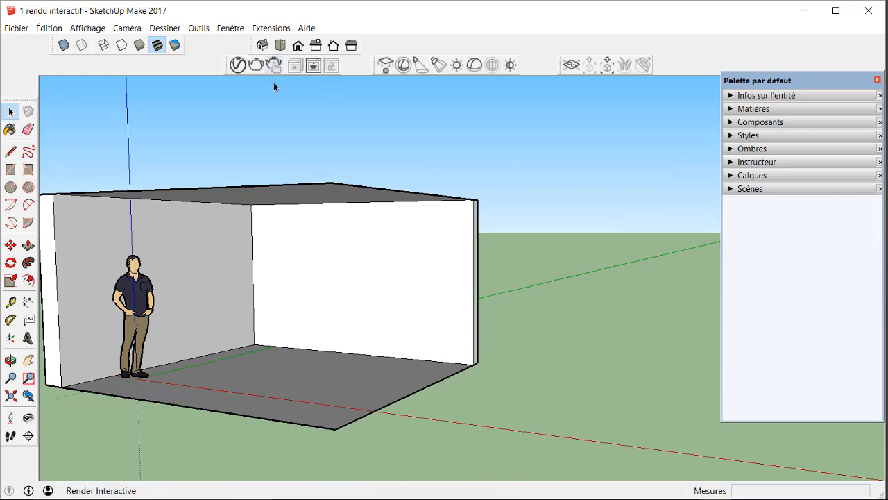
click(238, 66)
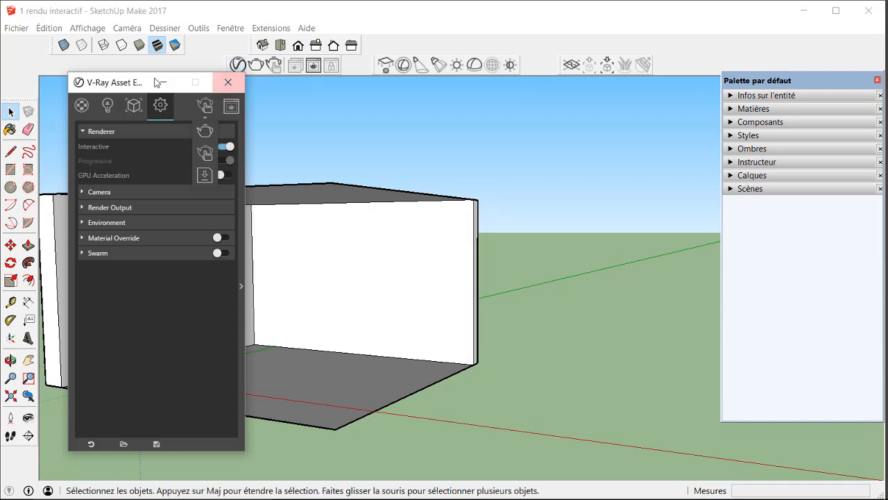
drag(126, 76, 395, 98)
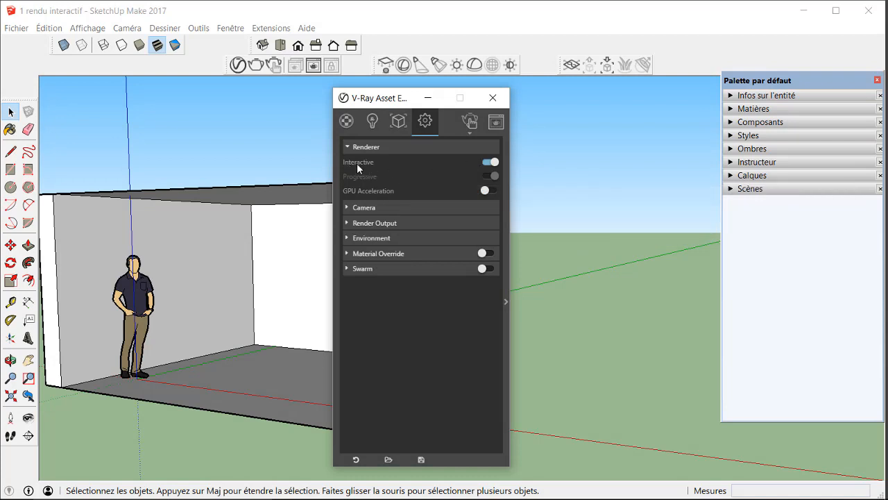
click(373, 123)
click(350, 123)
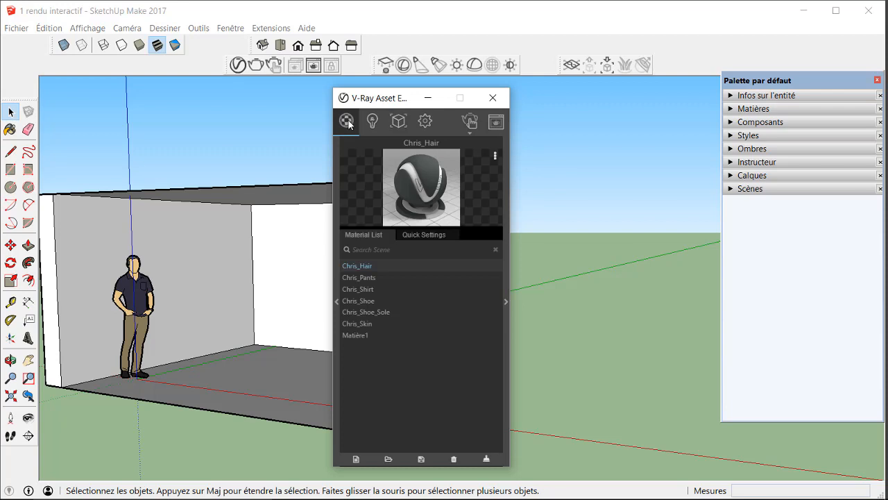
click(426, 123)
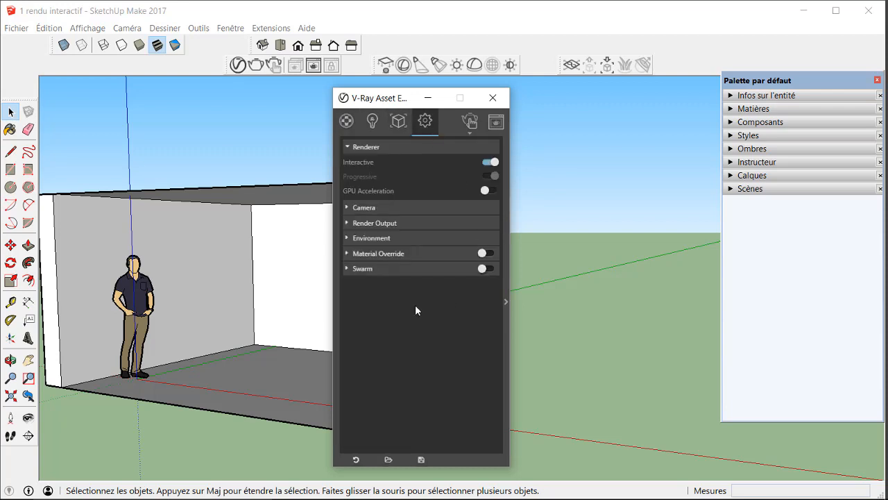
click(347, 207)
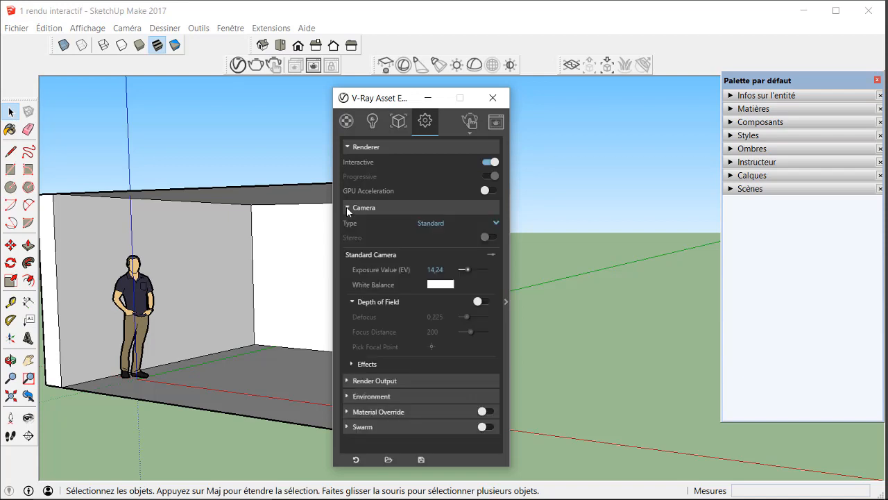
click(346, 207)
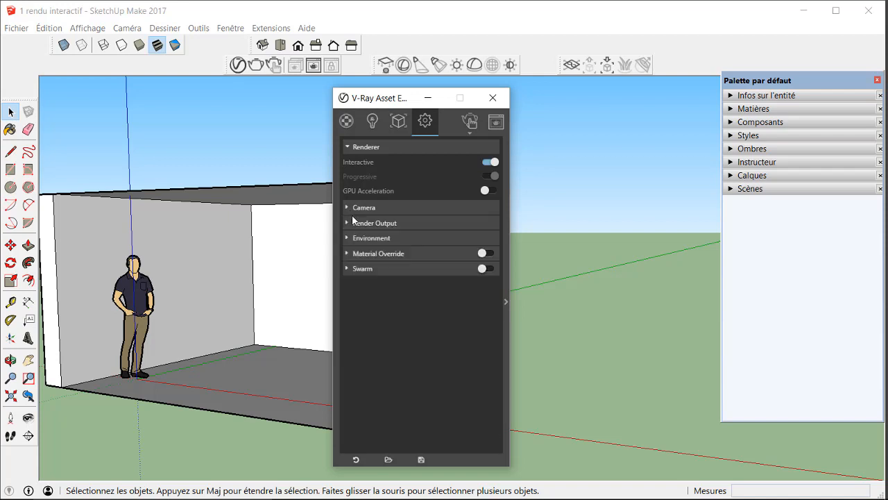
- Set the render output image width to 400 at the 16:9 aspect ratio and close the Asset Editor
click(346, 222)
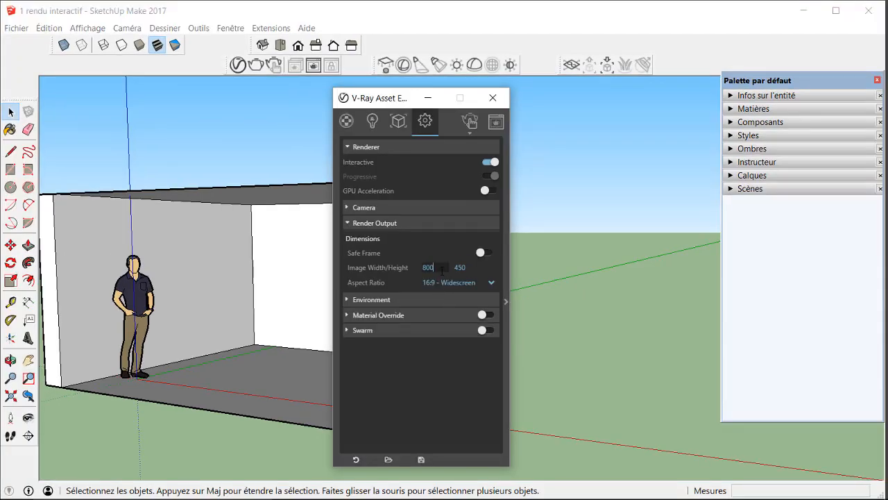
text(400)
key(Return)
click(491, 97)
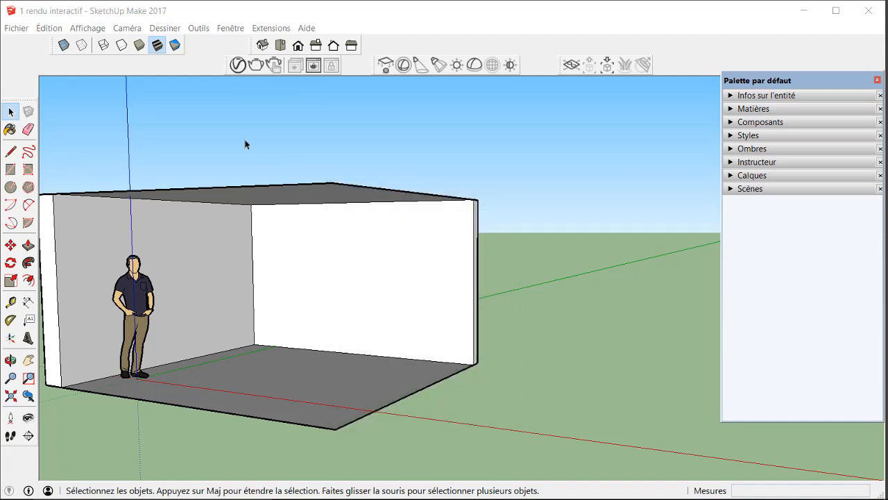
- Start the interactive render and place the enlarged frame buffer beside the model with the image at 200% zoom
click(274, 64)
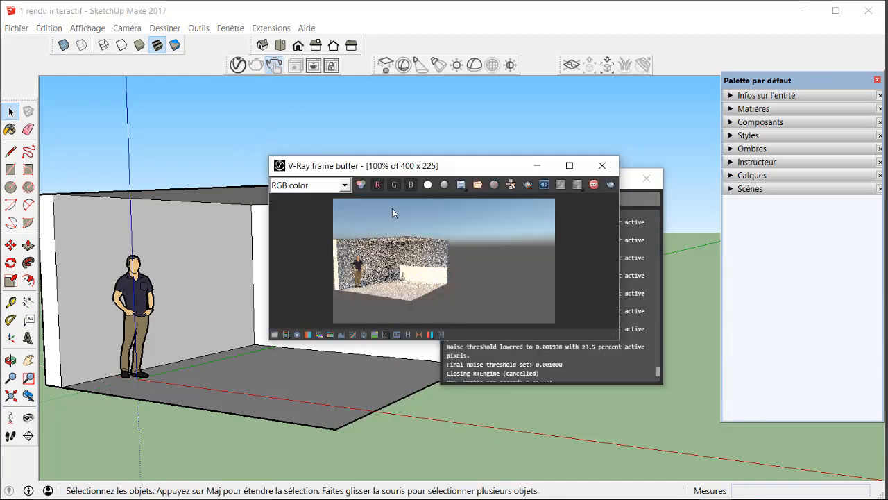
drag(335, 167, 312, 84)
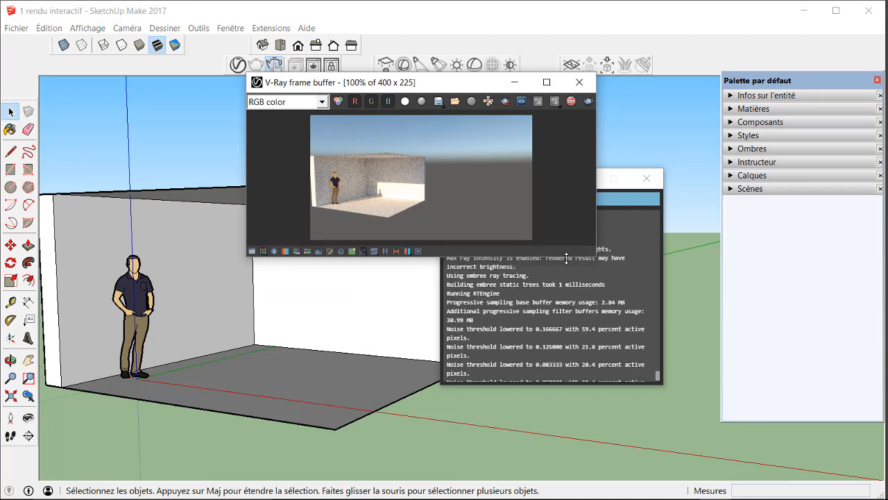
drag(594, 259, 618, 443)
scroll(370, 282, up, 1)
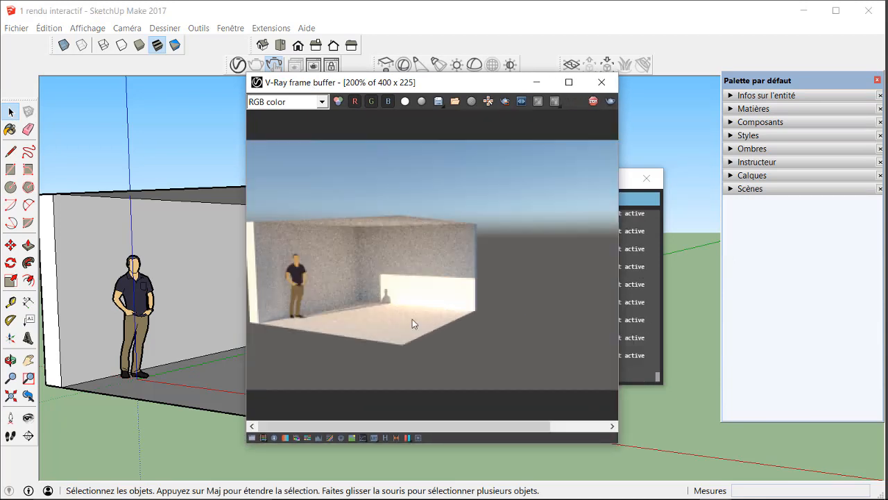
drag(350, 84, 594, 84)
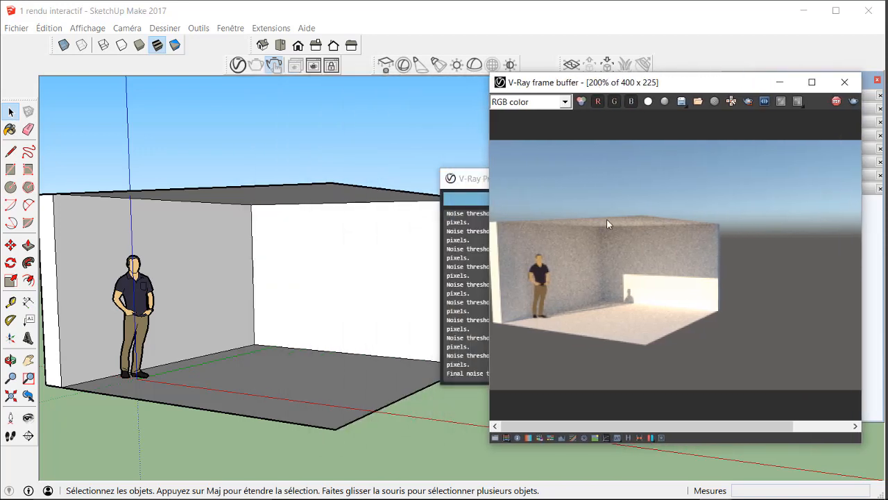
- Examine how the interactive render follows the changing view by orbiting the room and zooming in on it
scroll(630, 254, up, 1)
scroll(638, 303, down, 1)
mouse_move(240, 331)
middle_down()
mouse_move(270, 326)
mouse_move(272, 312)
mouse_move(253, 314)
middle_up()
scroll(249, 313, up, 2)
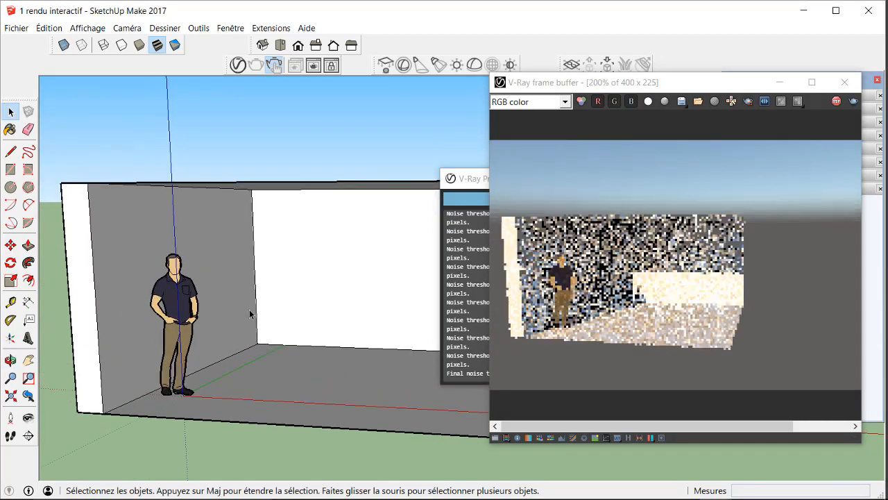
scroll(208, 305, up, 3)
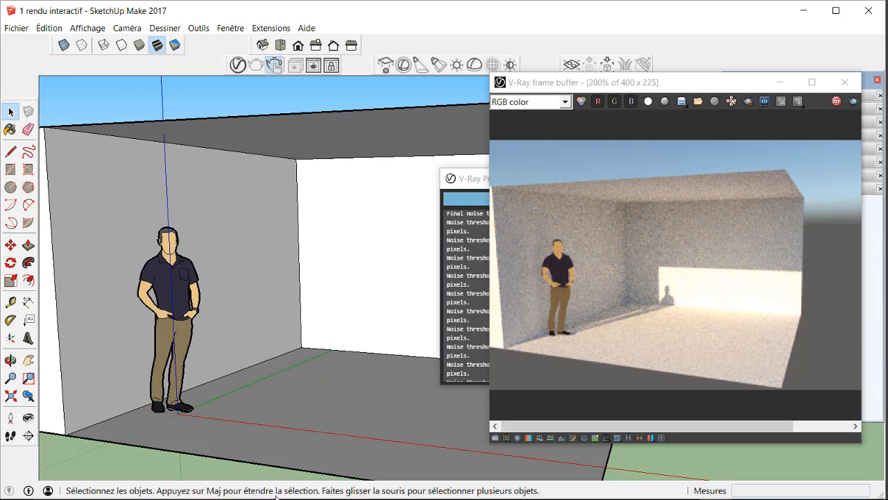
- Close the frame buffer and the progress window, and stop the interactive render
click(845, 82)
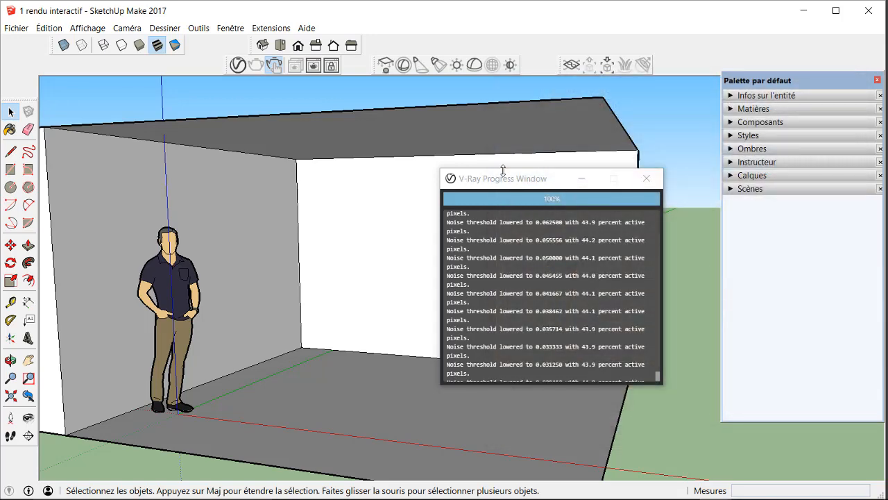
click(646, 178)
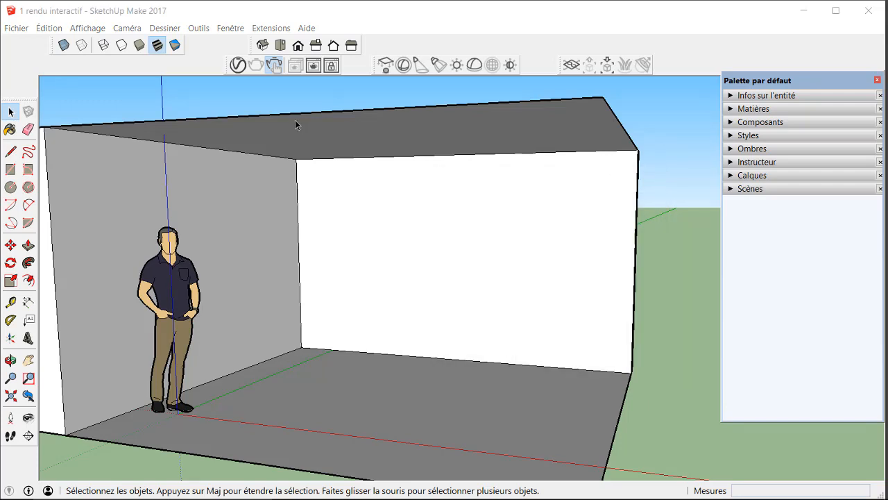
click(276, 65)
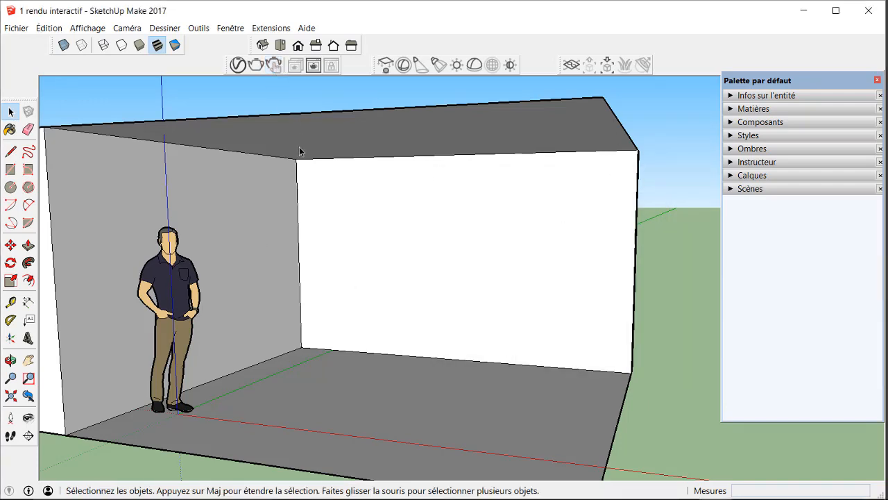
- Turn off Show Progress Window at Render in the V-Ray render options
click(271, 28)
mouse_move(278, 44)
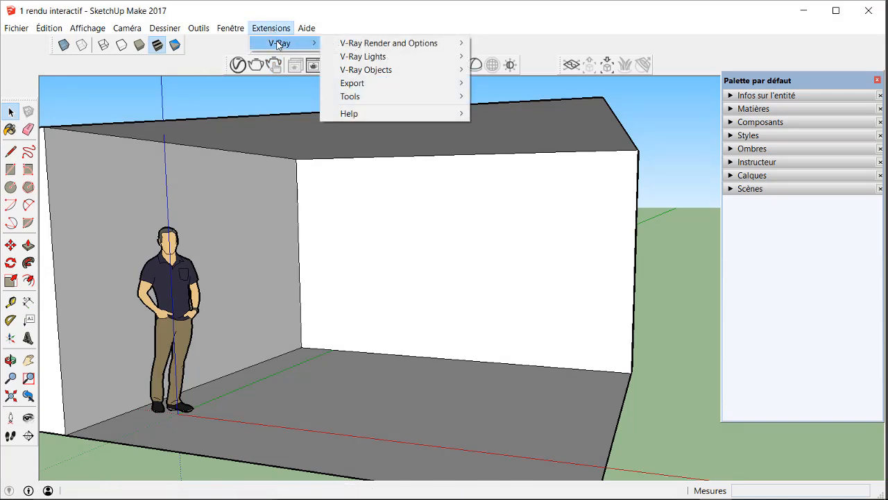
mouse_move(373, 47)
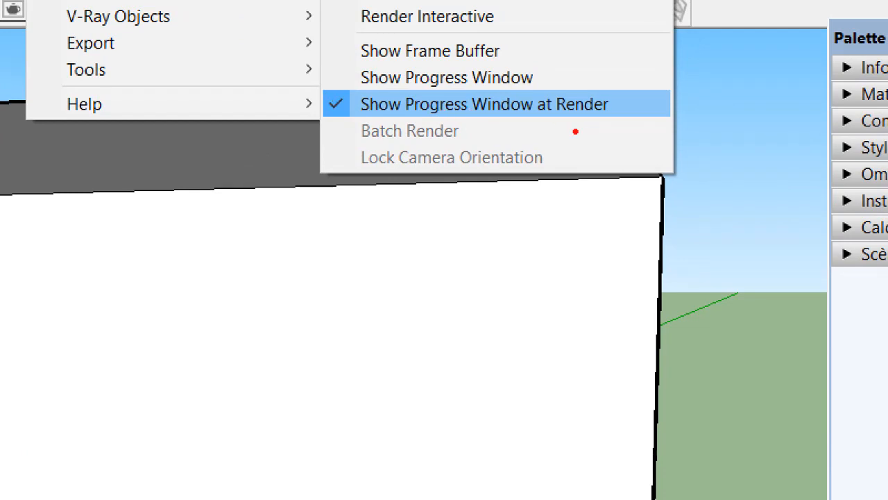
key(Escape)
click(270, 27)
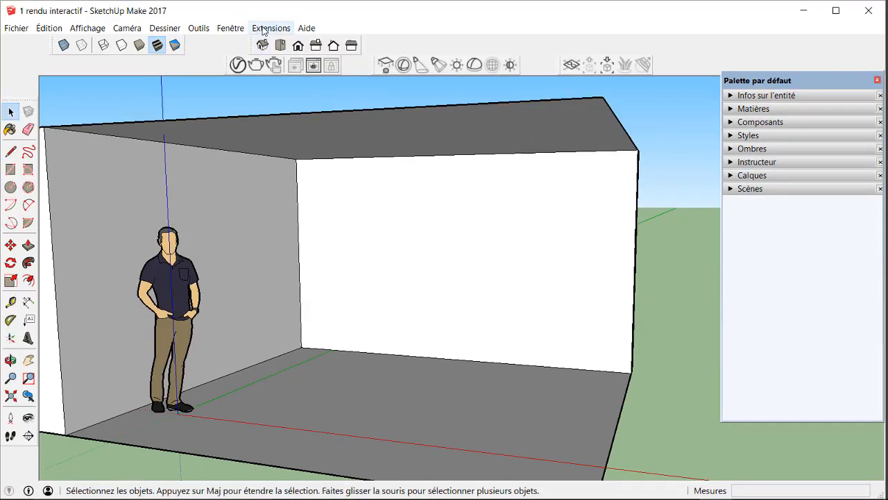
mouse_move(284, 43)
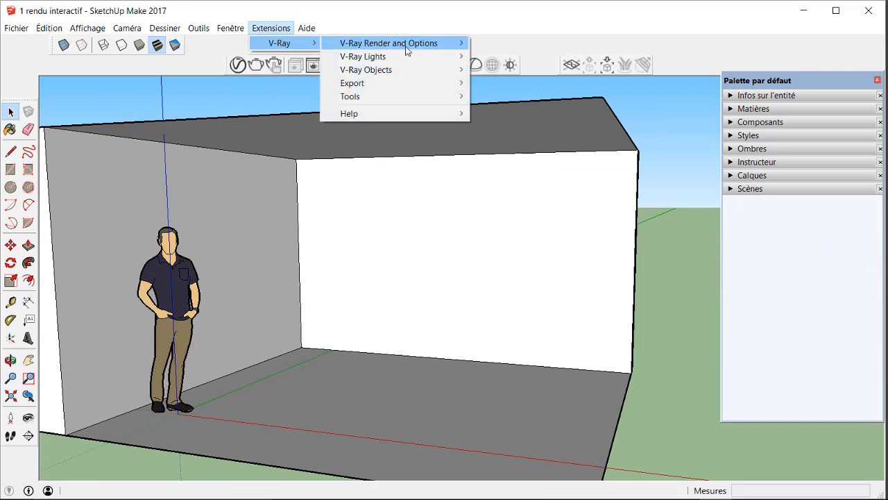
mouse_move(406, 50)
click(496, 114)
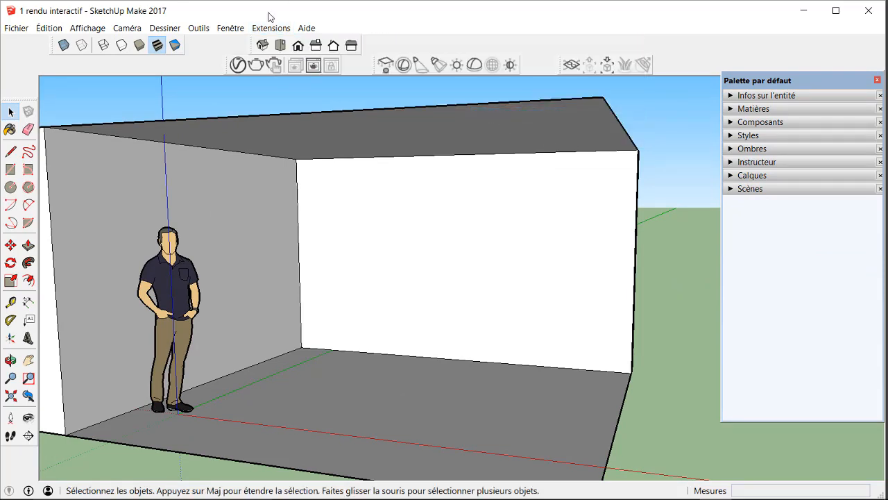
- Restart the interactive render and reposition the frame buffer clear of the figure and the room's side wall
click(274, 65)
drag(562, 84, 503, 96)
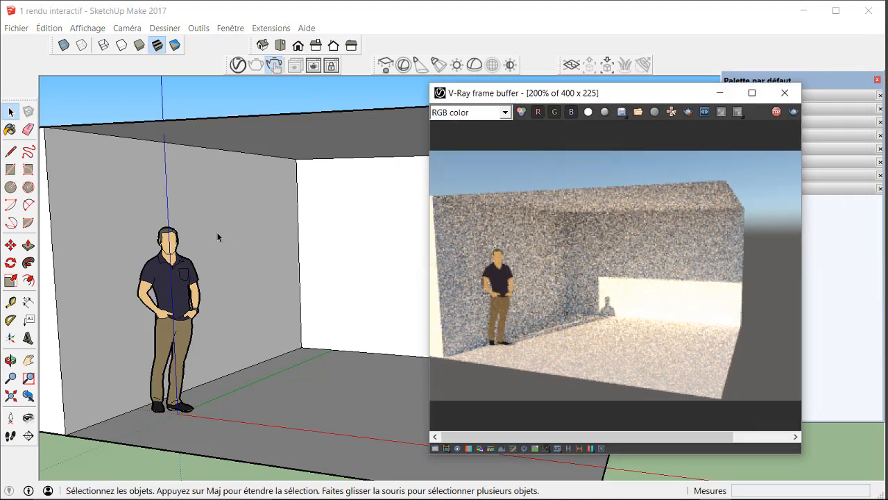
key(o)
drag(257, 324, 371, 312)
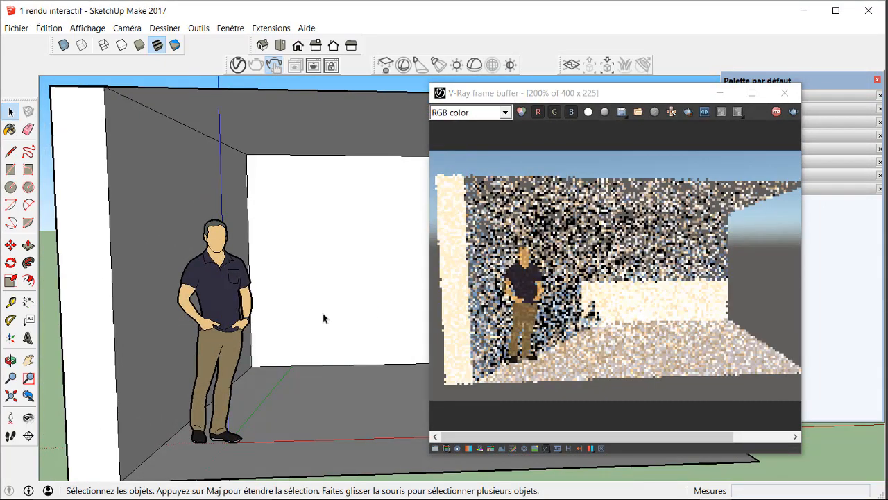
middle_drag(324, 316, 211, 318)
mouse_move(514, 96)
mouse_down()
mouse_move(594, 38)
mouse_move(552, 82)
mouse_up()
- Examine the live render from several angles and distances by orbiting and zooming around the room and figure
key(o)
drag(298, 341, 313, 318)
key(space)
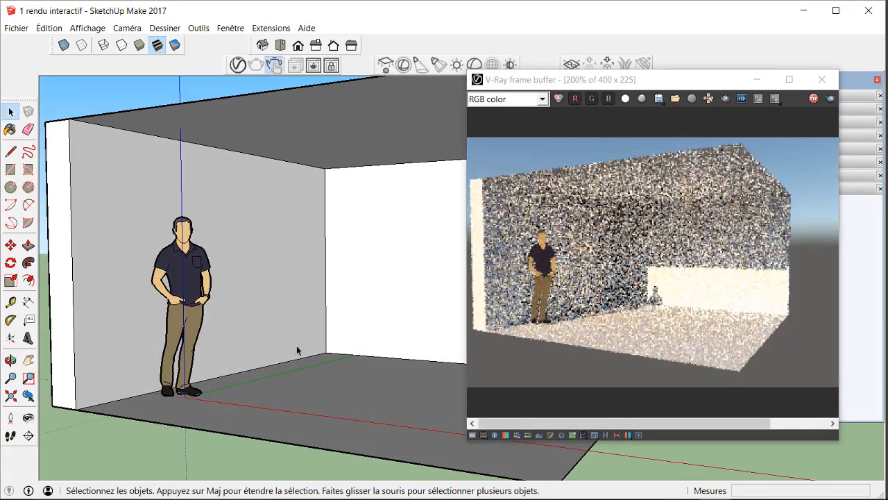
mouse_move(298, 354)
middle_down()
mouse_move(303, 286)
mouse_move(310, 317)
middle_up()
scroll(308, 314, down, 2)
scroll(297, 309, up, 3)
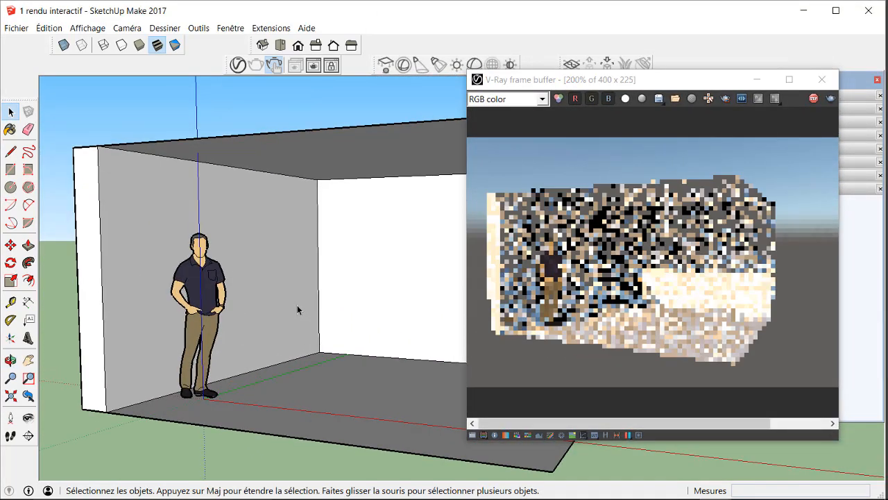
scroll(297, 310, down, 1)
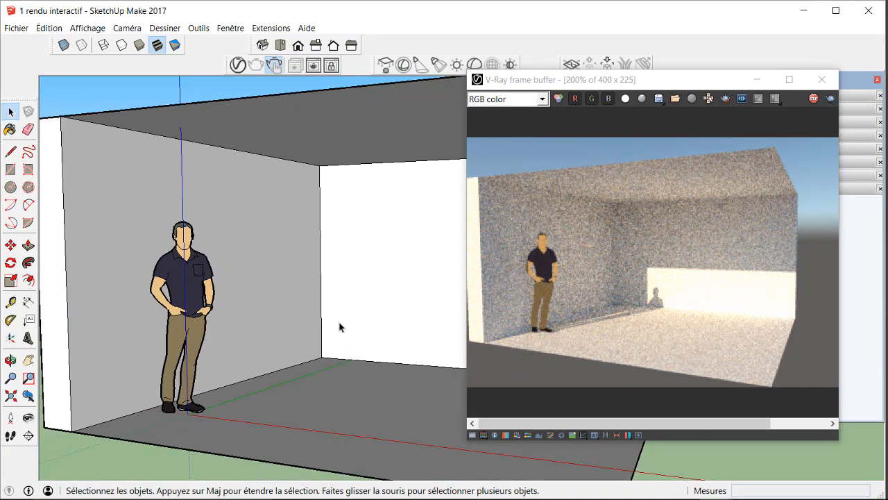
scroll(263, 306, down, 2)
scroll(261, 301, up, 1)
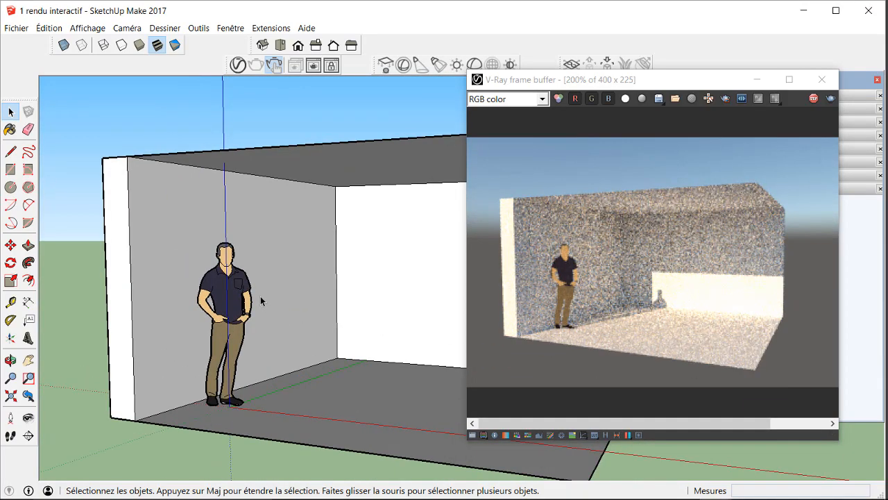
scroll(261, 300, up, 1)
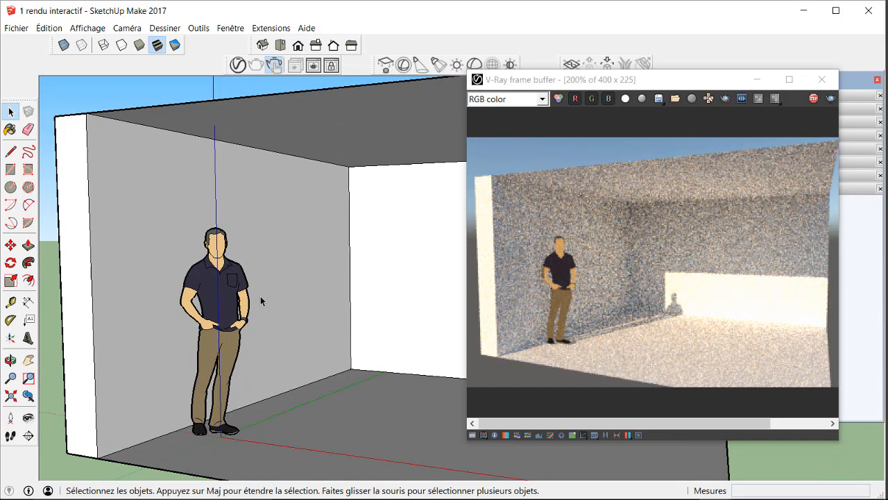
mouse_move(204, 290)
middle_down()
mouse_move(307, 294)
mouse_move(211, 297)
mouse_move(318, 378)
middle_up()
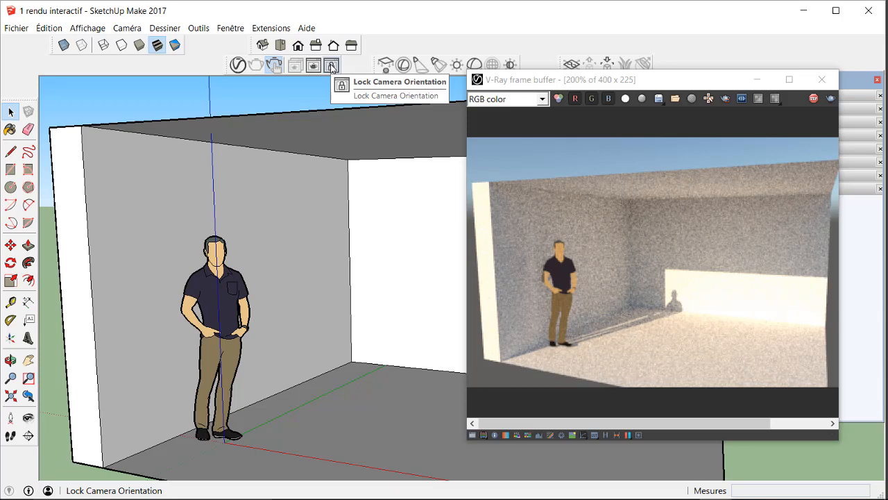
- Frame the standing figure close up and lock the render's camera orientation on that view
scroll(125, 259, down, 2)
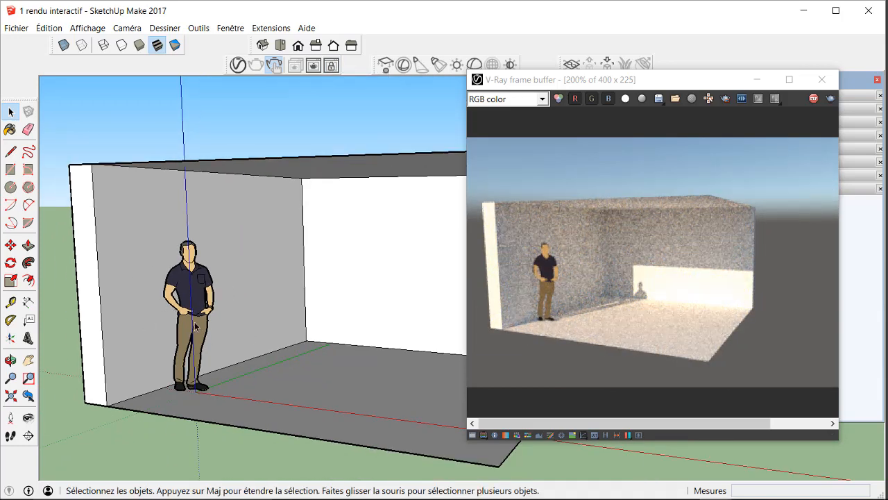
scroll(196, 324, up, 1)
scroll(196, 324, up, 5)
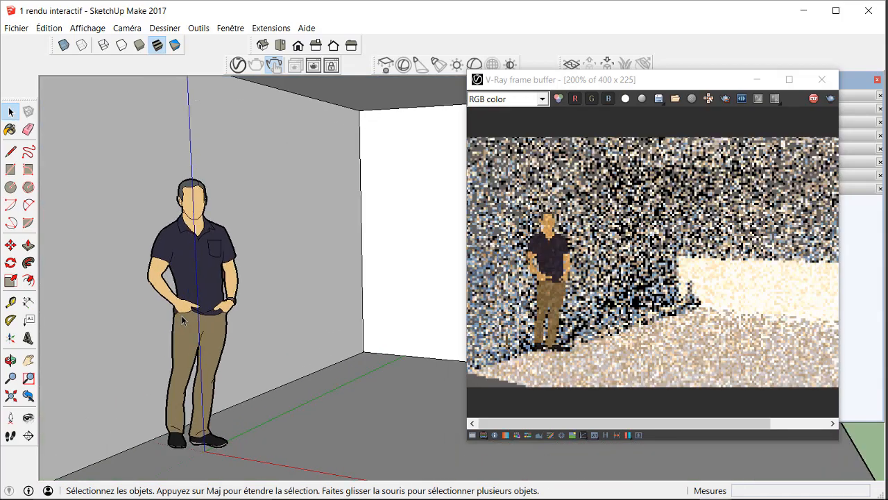
scroll(226, 358, up, 1)
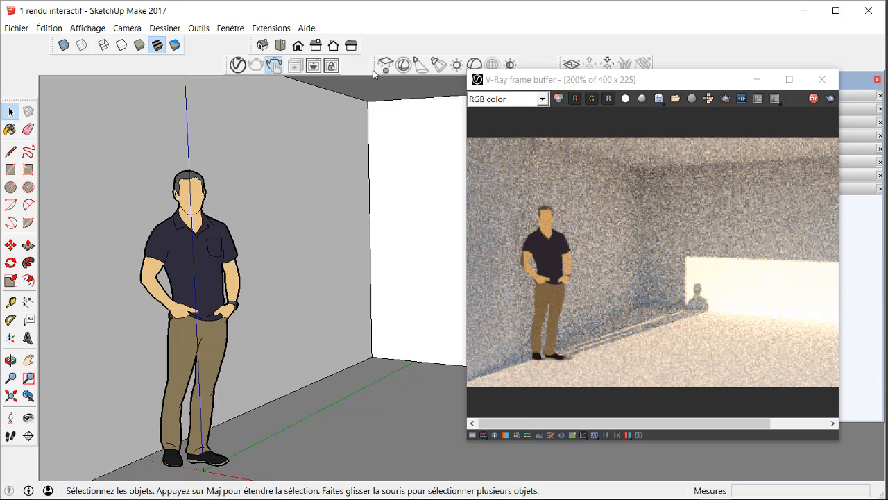
click(332, 66)
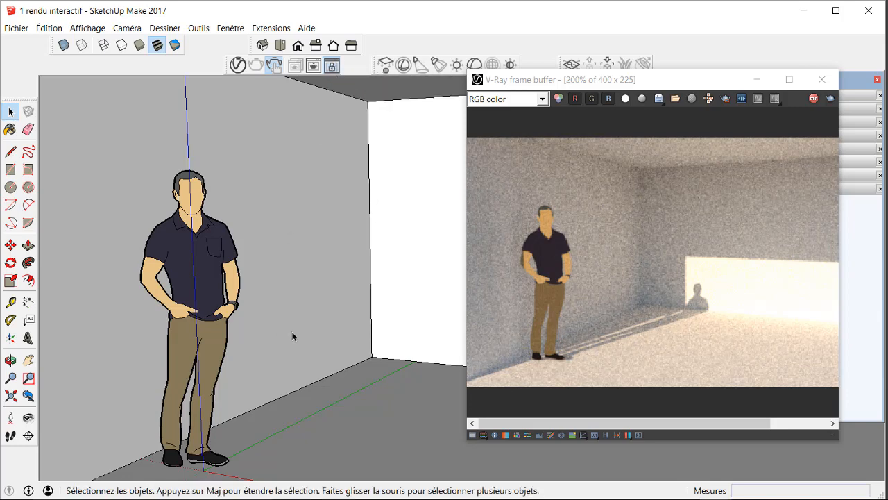
- Orbit and zoom around the figure and room to compare the model view with the locked camera's render
scroll(212, 253, down, 3)
middle_drag(246, 254, 173, 242)
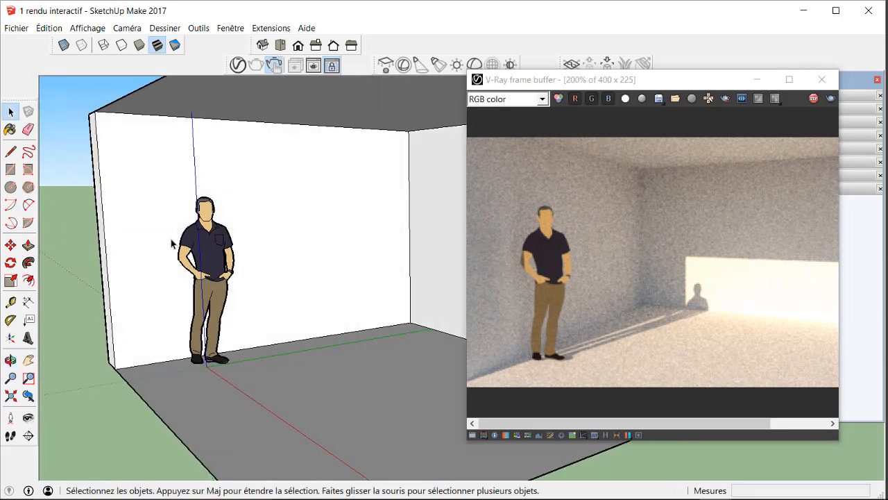
scroll(200, 222, up, 4)
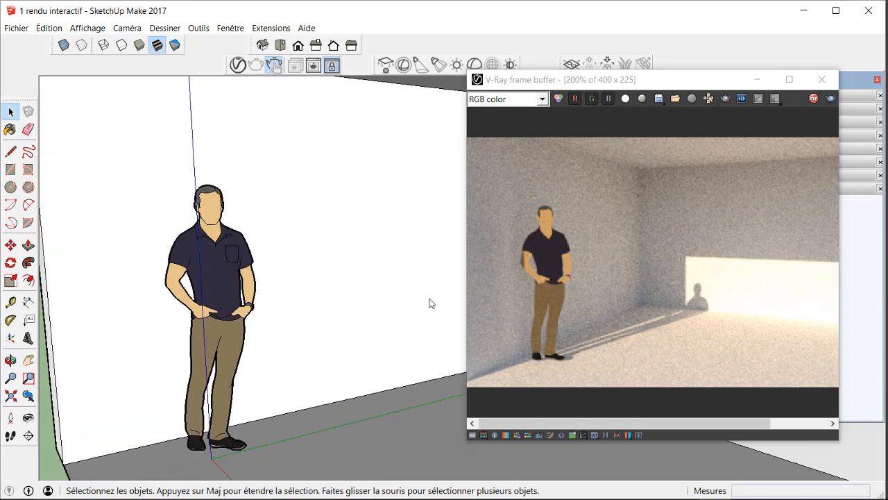
mouse_move(229, 292)
middle_down()
mouse_move(209, 281)
mouse_move(174, 289)
mouse_move(305, 272)
middle_up()
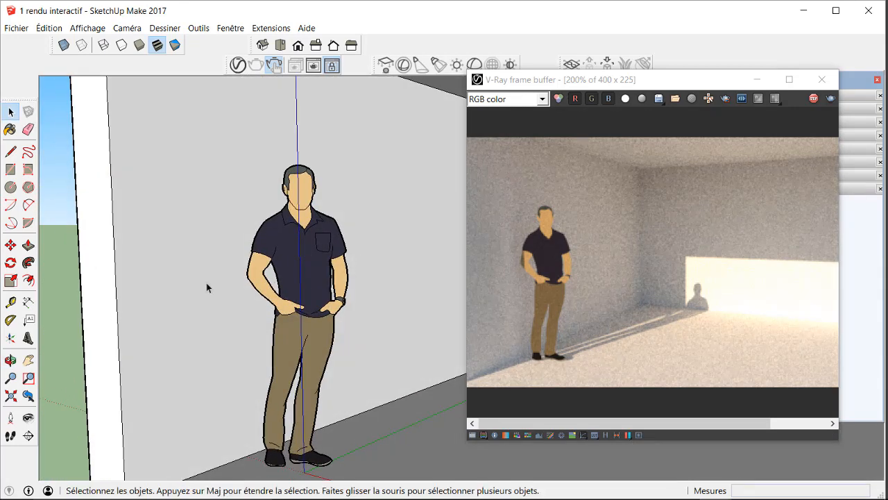
scroll(99, 281, down, 6)
scroll(234, 263, up, 3)
scroll(201, 277, up, 1)
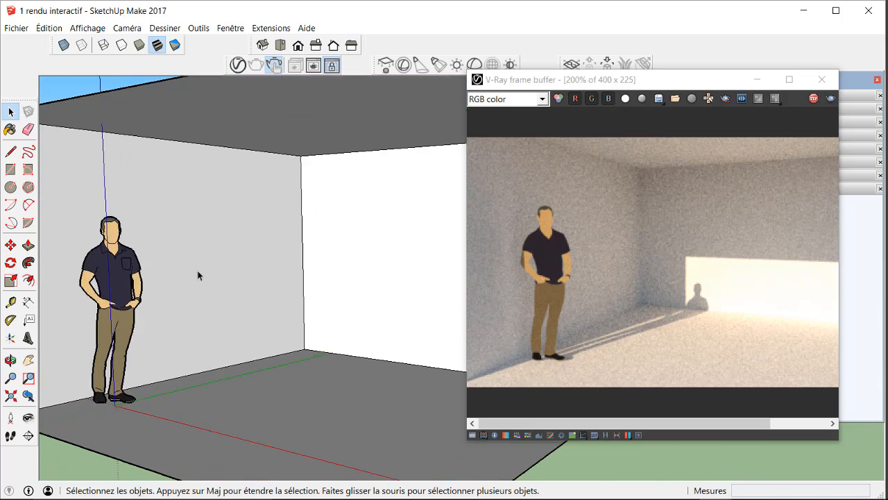
scroll(197, 275, up, 2)
- Draw a rectangle about 119 by 20 cm high on the wall behind the figure and pull it out about 44 cm as a shelf
click(10, 169)
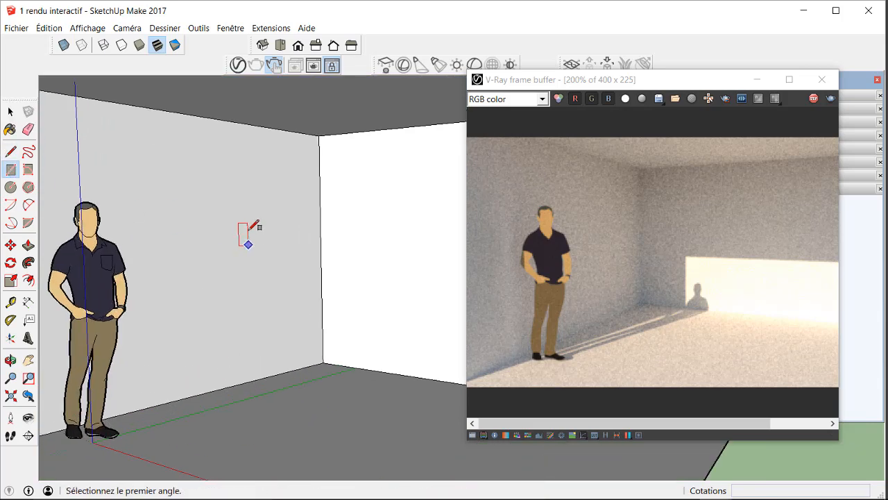
click(191, 188)
click(288, 211)
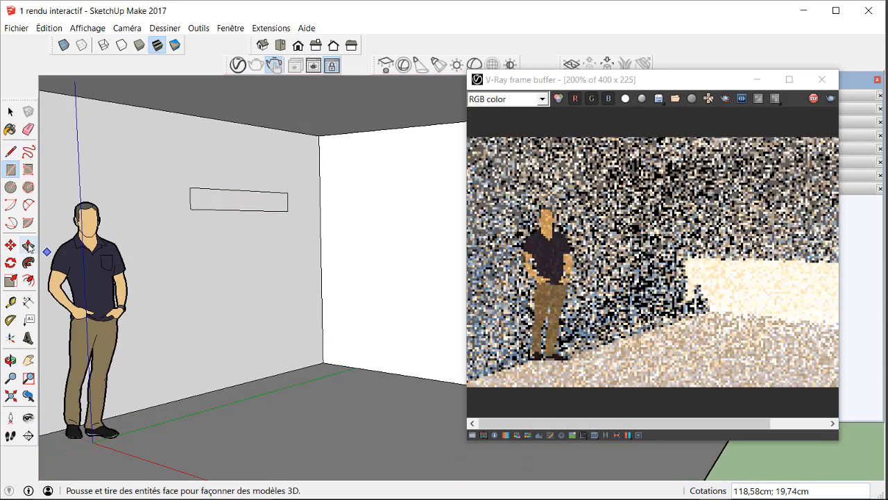
click(29, 245)
click(229, 206)
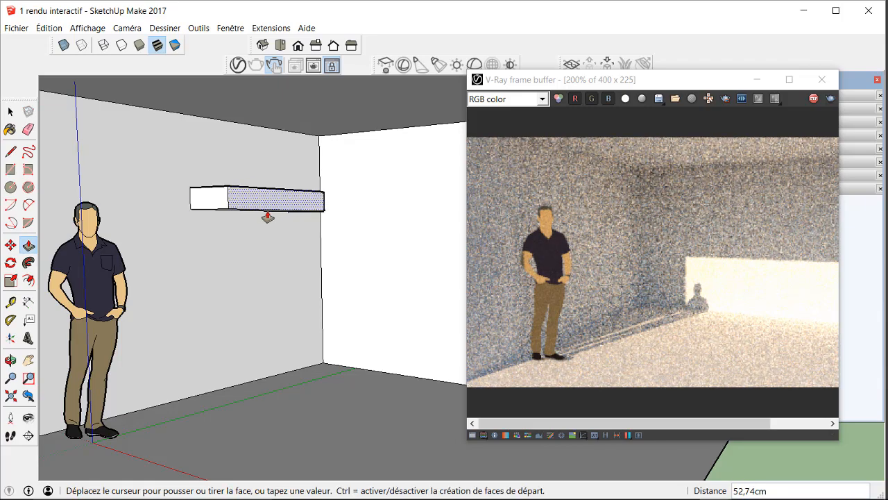
click(267, 217)
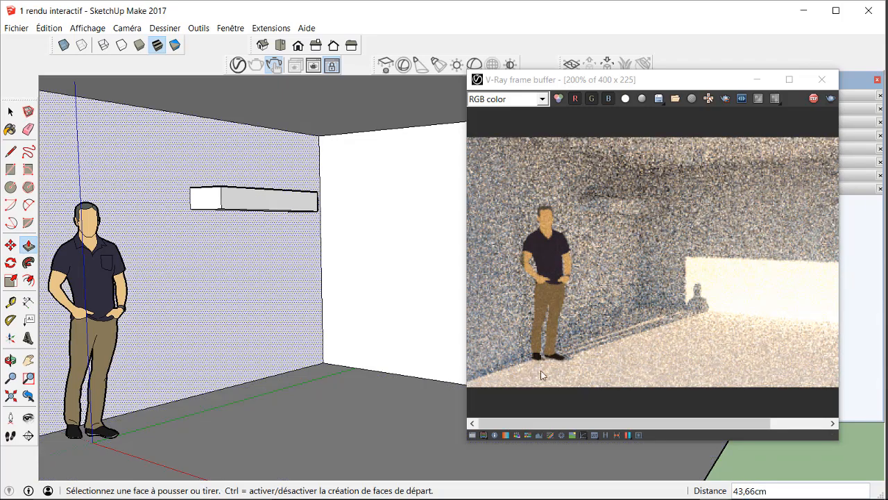
- Draw a rectangle about 188 by 21 cm on the adjacent wall, starting at the room's corner edge, and pull it out about 69 cm
scroll(242, 289, down, 3)
mouse_move(242, 290)
middle_down()
mouse_move(199, 301)
mouse_move(206, 345)
mouse_move(260, 281)
middle_up()
scroll(298, 316, up, 2)
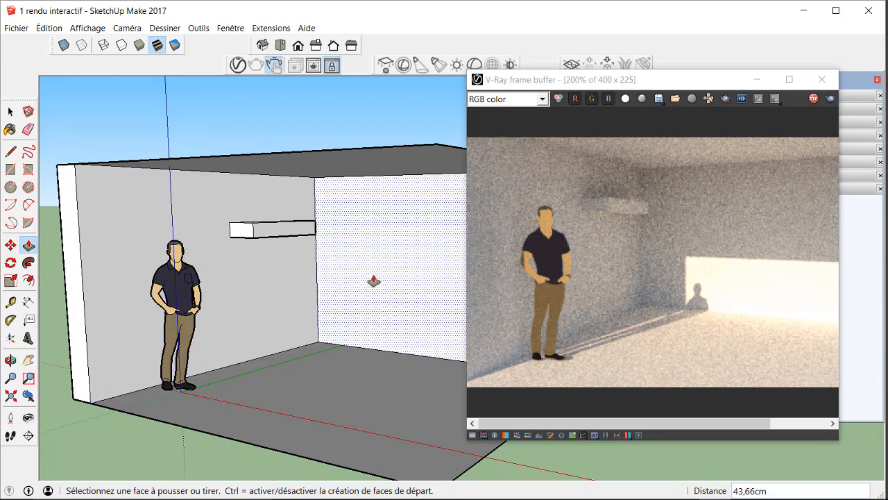
click(9, 170)
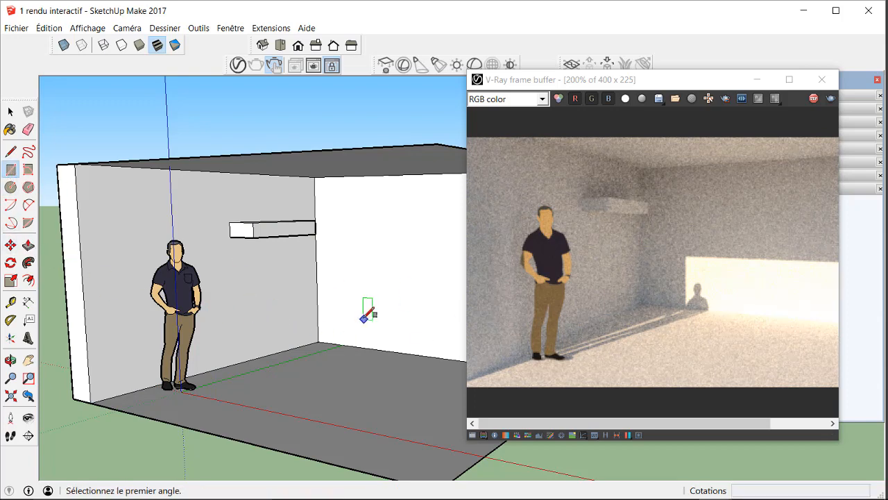
click(317, 276)
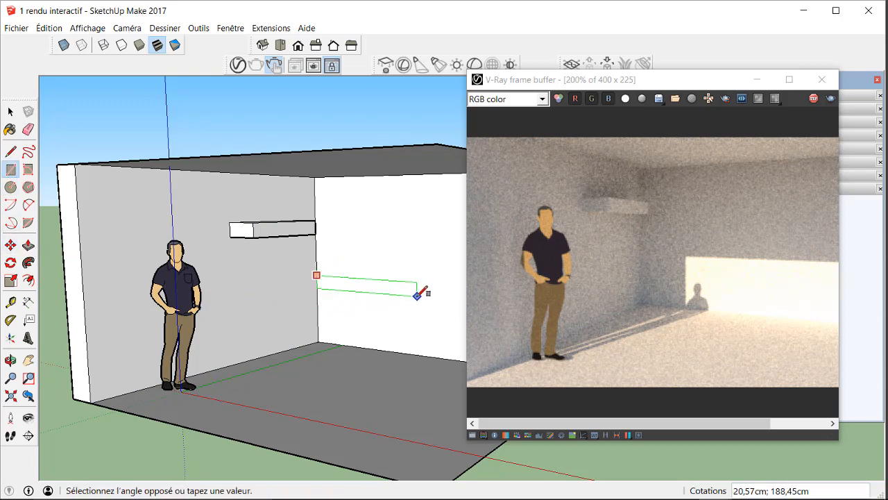
click(417, 296)
key(p)
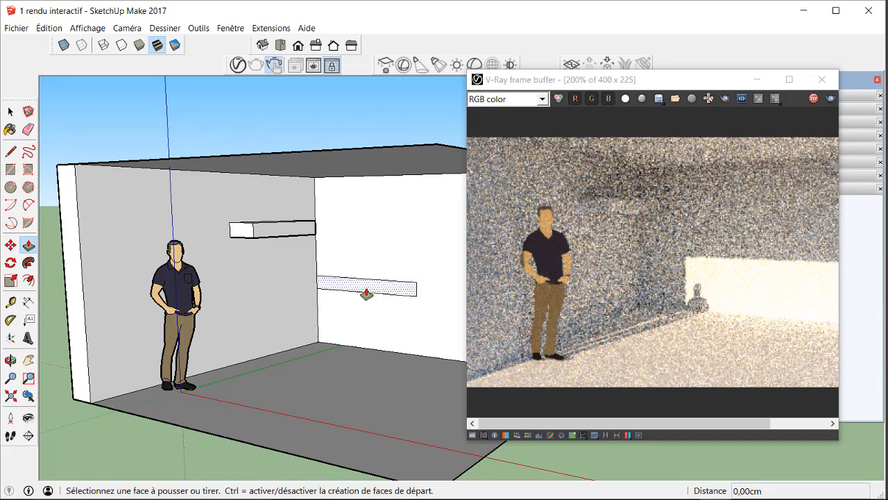
click(367, 292)
click(336, 300)
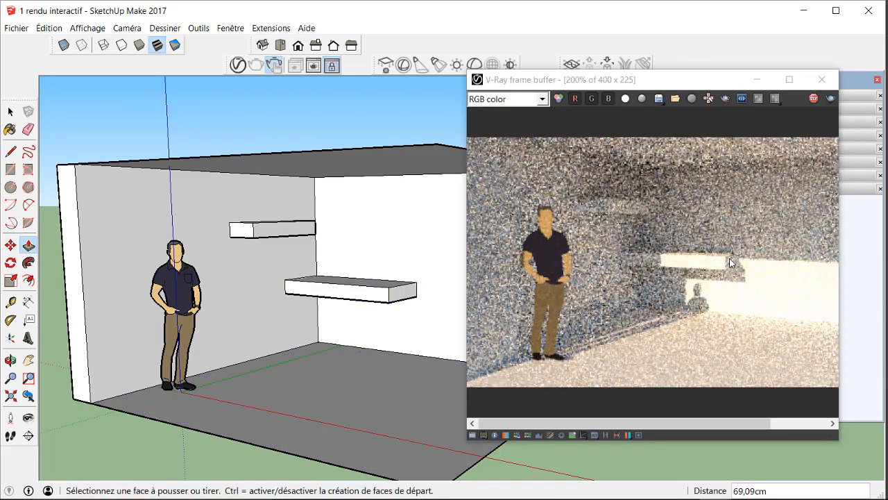
- Thin both shelves by about 12 cm, pushing the lower one's top face down and the upper one's underside up
middle_drag(341, 277, 336, 285)
click(335, 284)
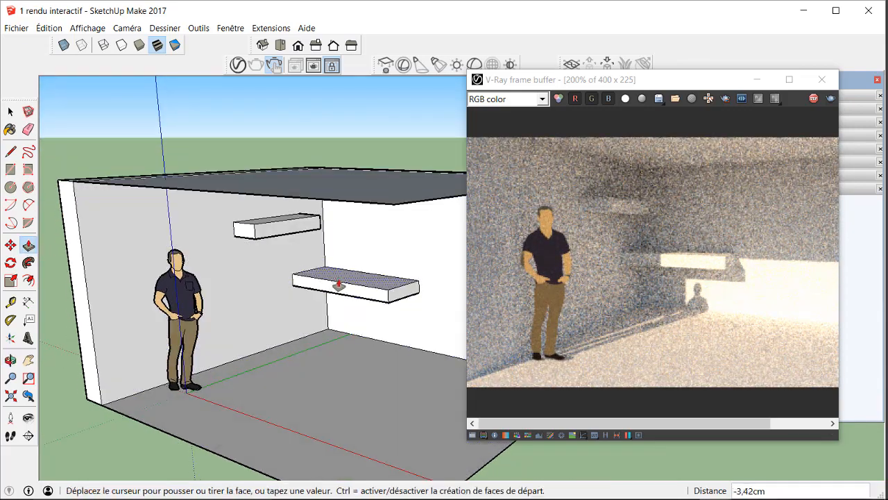
click(316, 225)
middle_drag(316, 225, 296, 202)
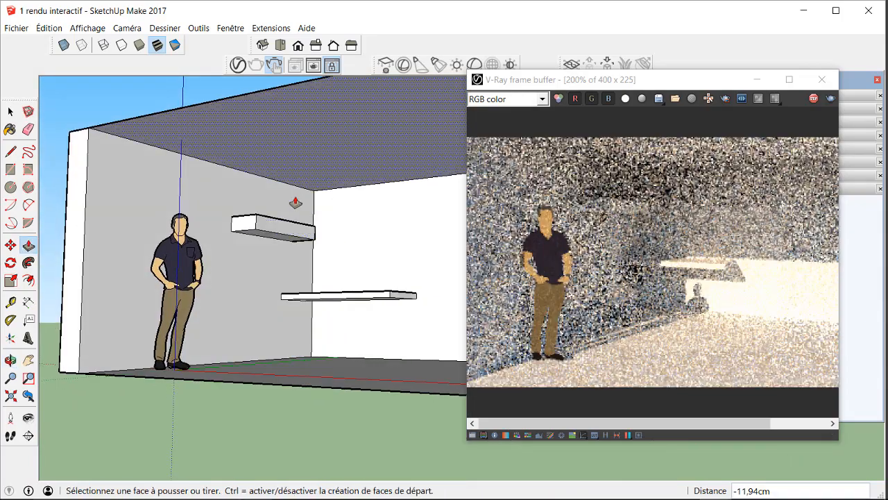
click(275, 235)
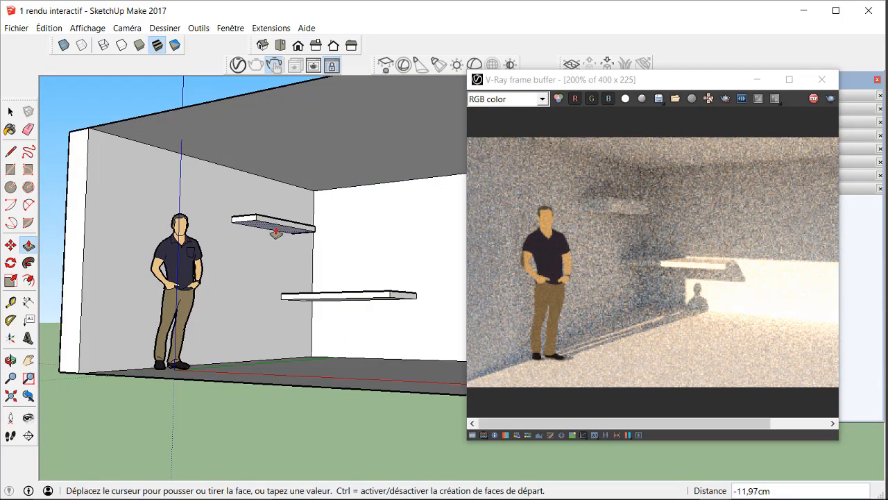
click(276, 234)
- Unlock the render's camera orientation and move around the figure and shelves to check the live render's view updates
middle_drag(254, 317, 220, 340)
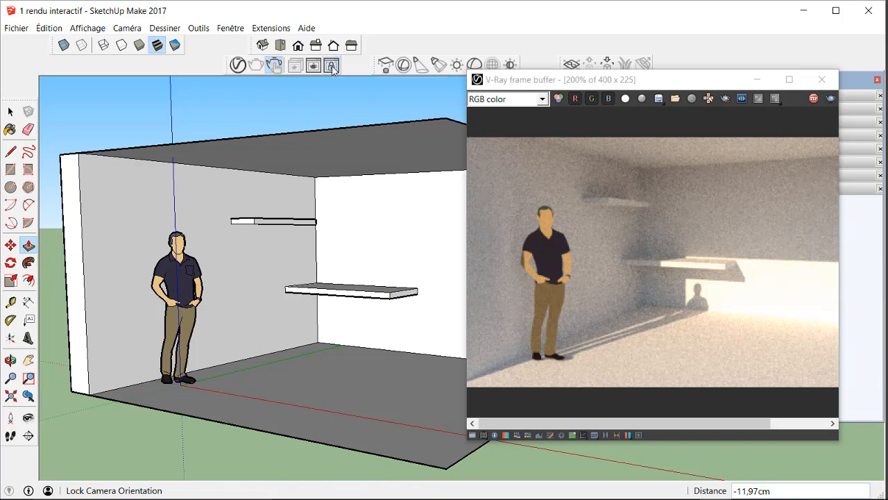
mouse_move(329, 264)
middle_down()
mouse_move(254, 272)
mouse_move(283, 276)
middle_up()
scroll(286, 257, up, 3)
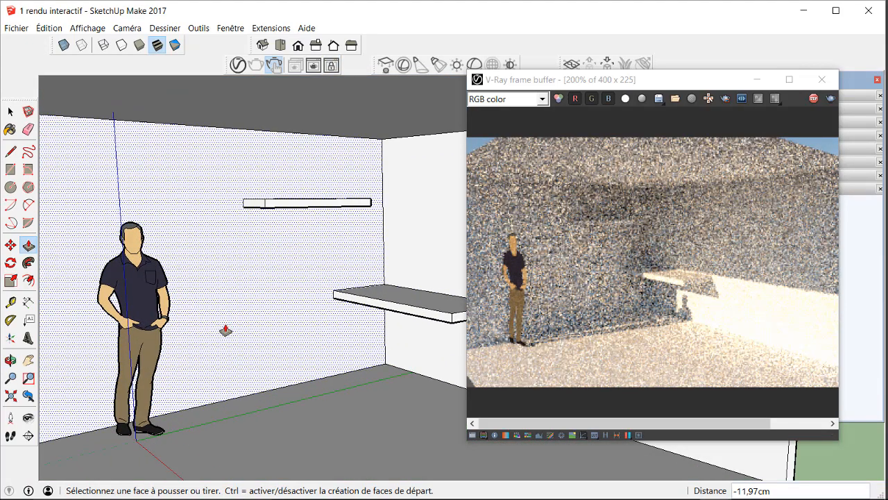
scroll(208, 327, down, 3)
scroll(233, 326, up, 2)
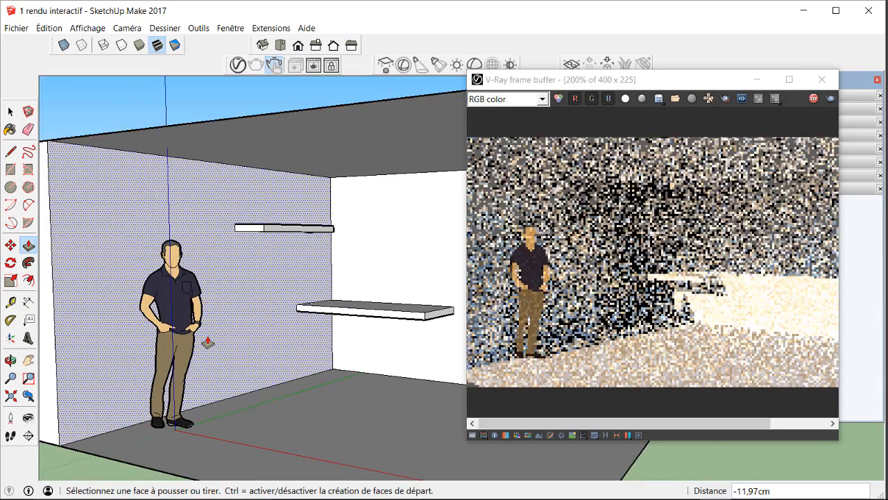